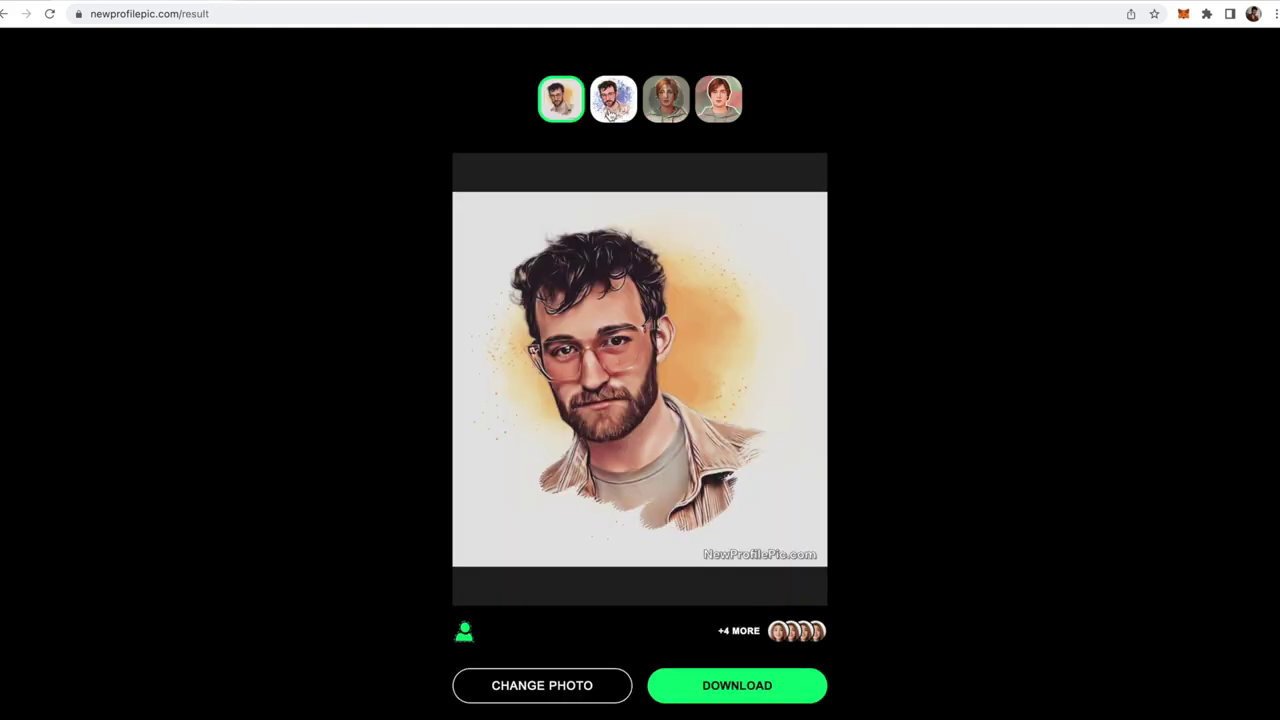
Preview the blue splatter, teal painterly and cartoon sticker styles, then keep the orange watercolour portrait
click(611, 115)
click(566, 113)
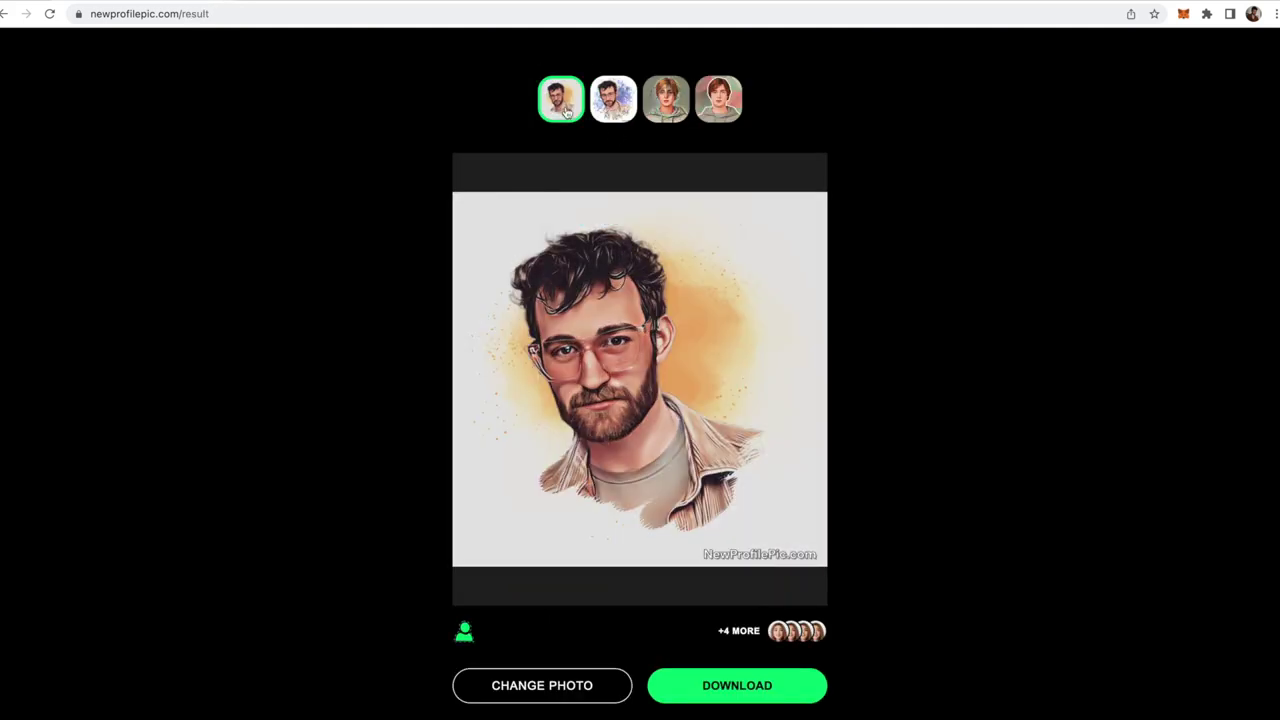
click(666, 100)
click(718, 118)
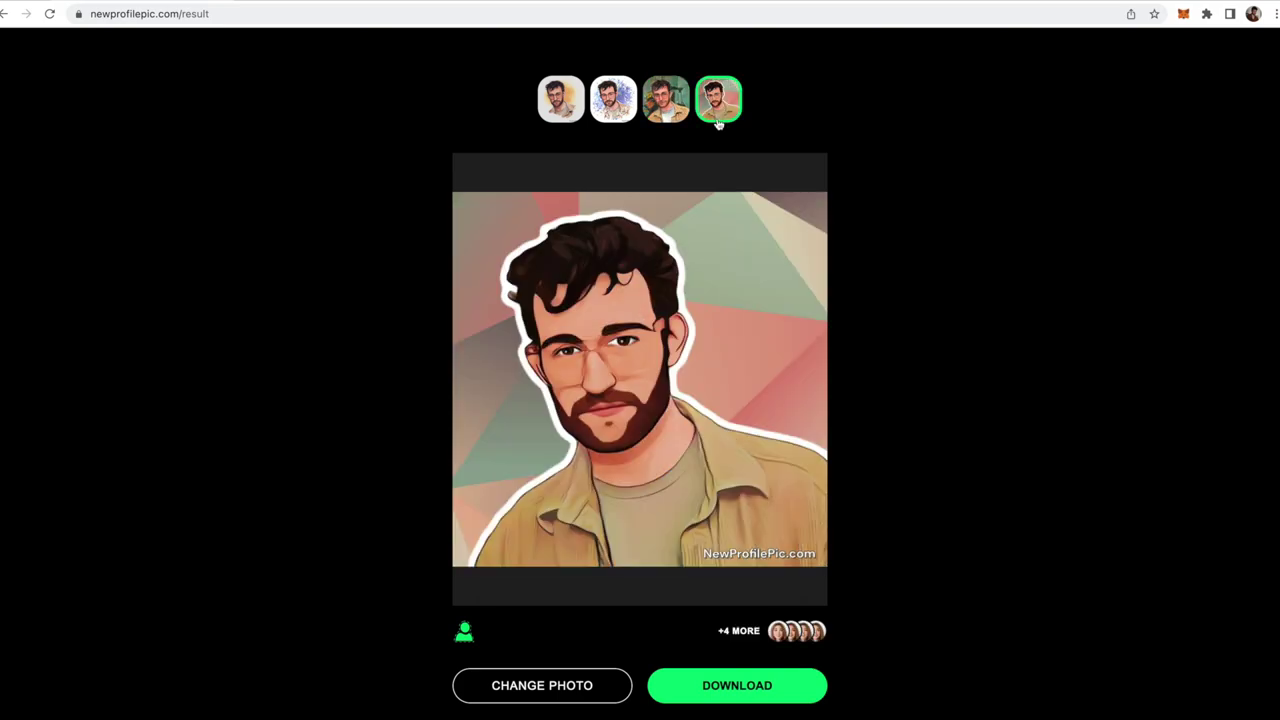
click(567, 100)
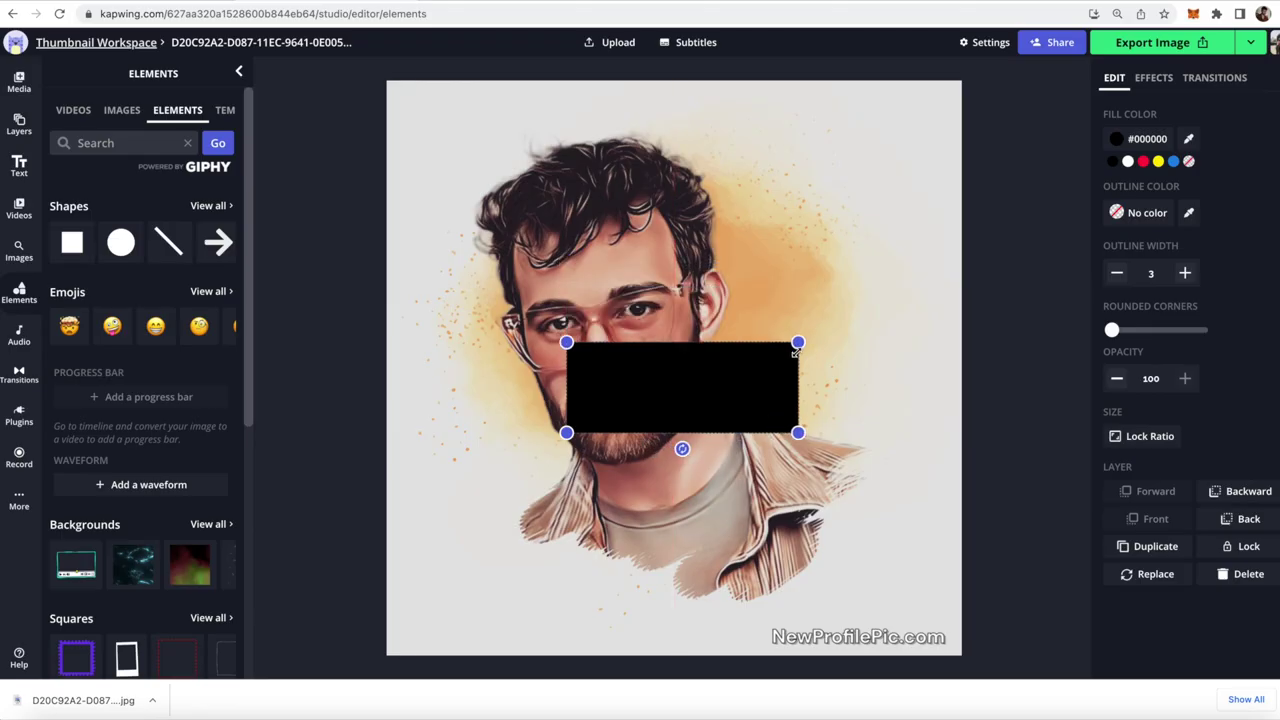
Place the black bar over the bottom watermark and fill it with the sampled grey #E5E5E5
drag(800, 343, 900, 635)
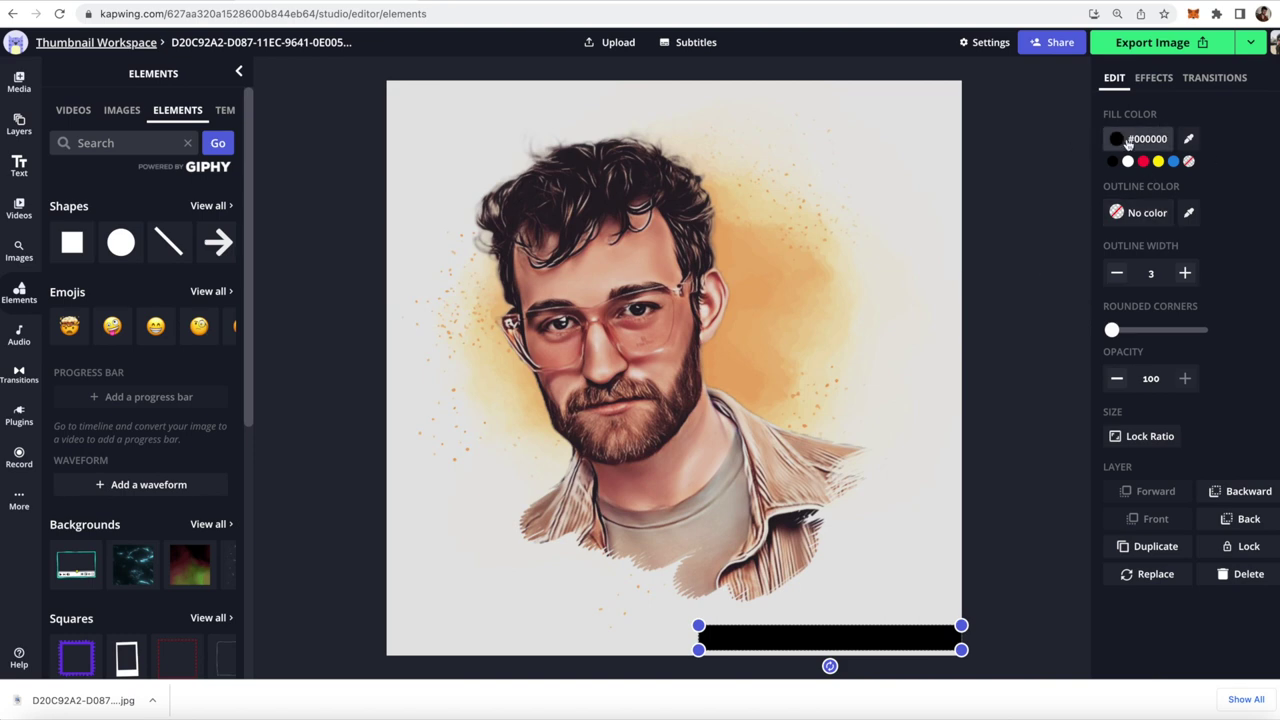
click(1188, 138)
click(940, 450)
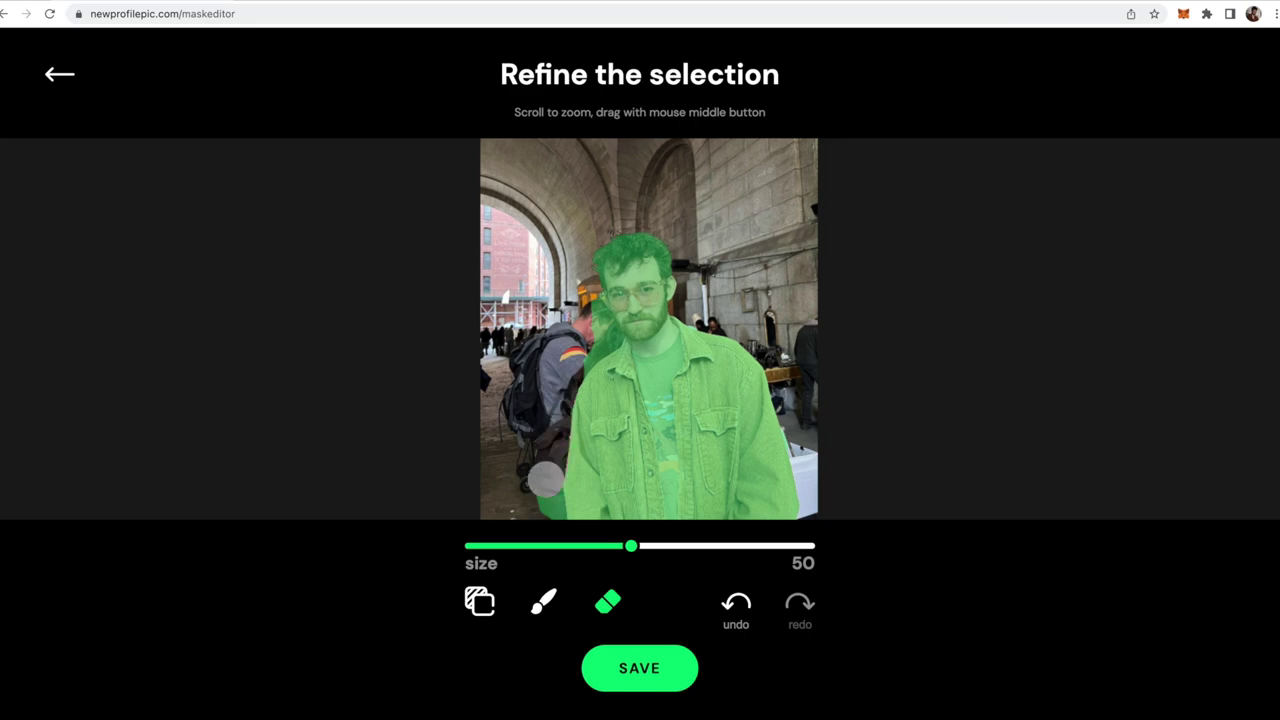
Zoom in, shrink the eraser, and erase the green mask along the hair edge
scroll(612, 343, up, 5)
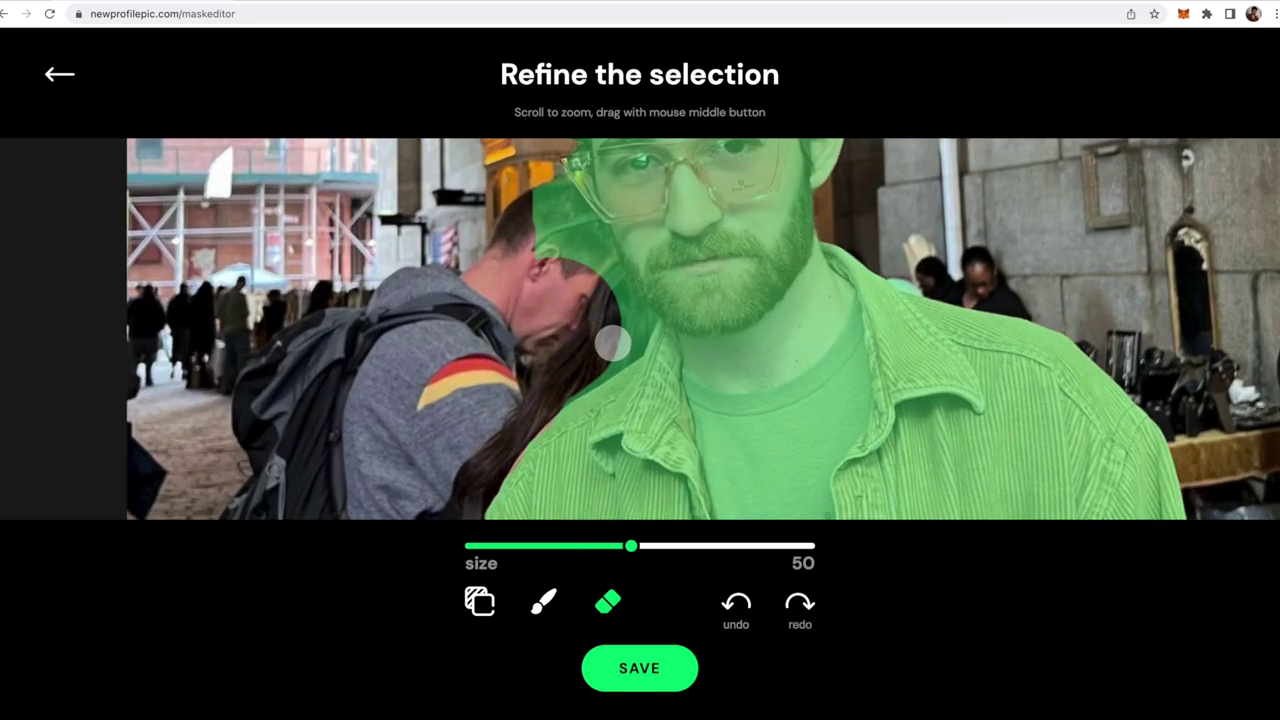
key(bracketleft)
mouse_move(634, 326)
mouse_down()
mouse_move(580, 387)
mouse_move(615, 360)
mouse_up()
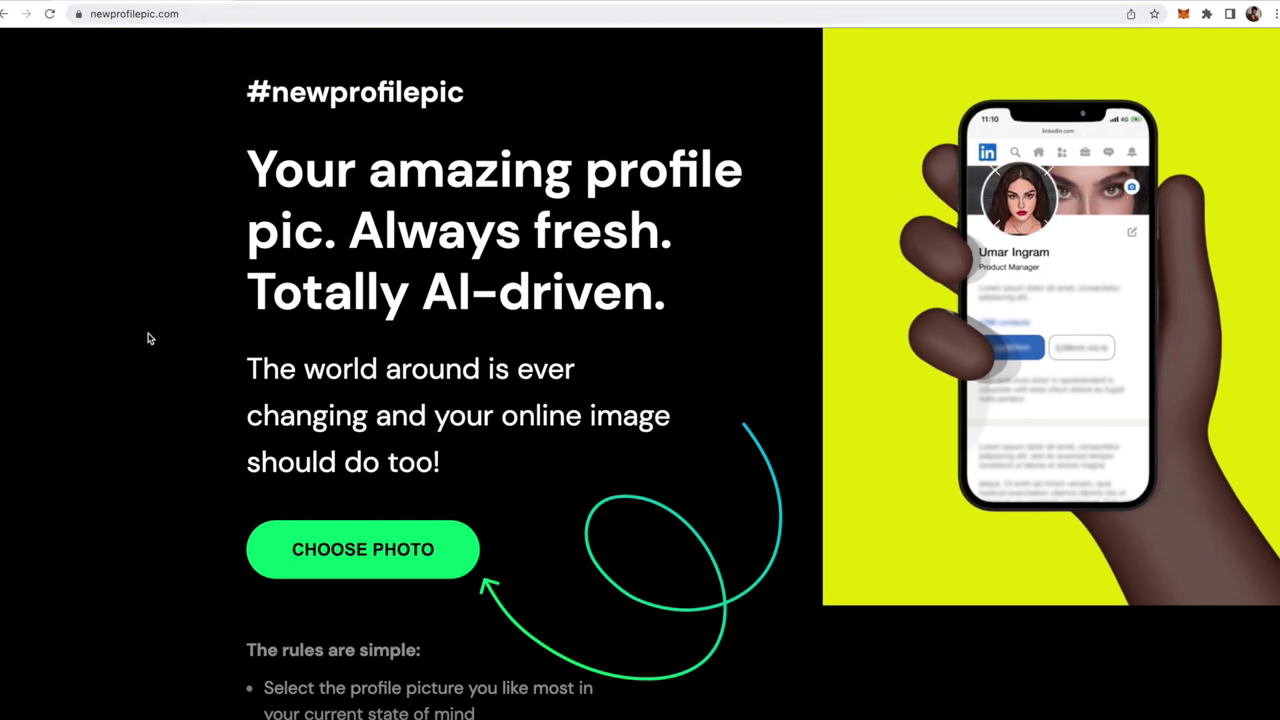
Choose the first JPG in the Downloads folder and open it in the mask editor
click(431, 561)
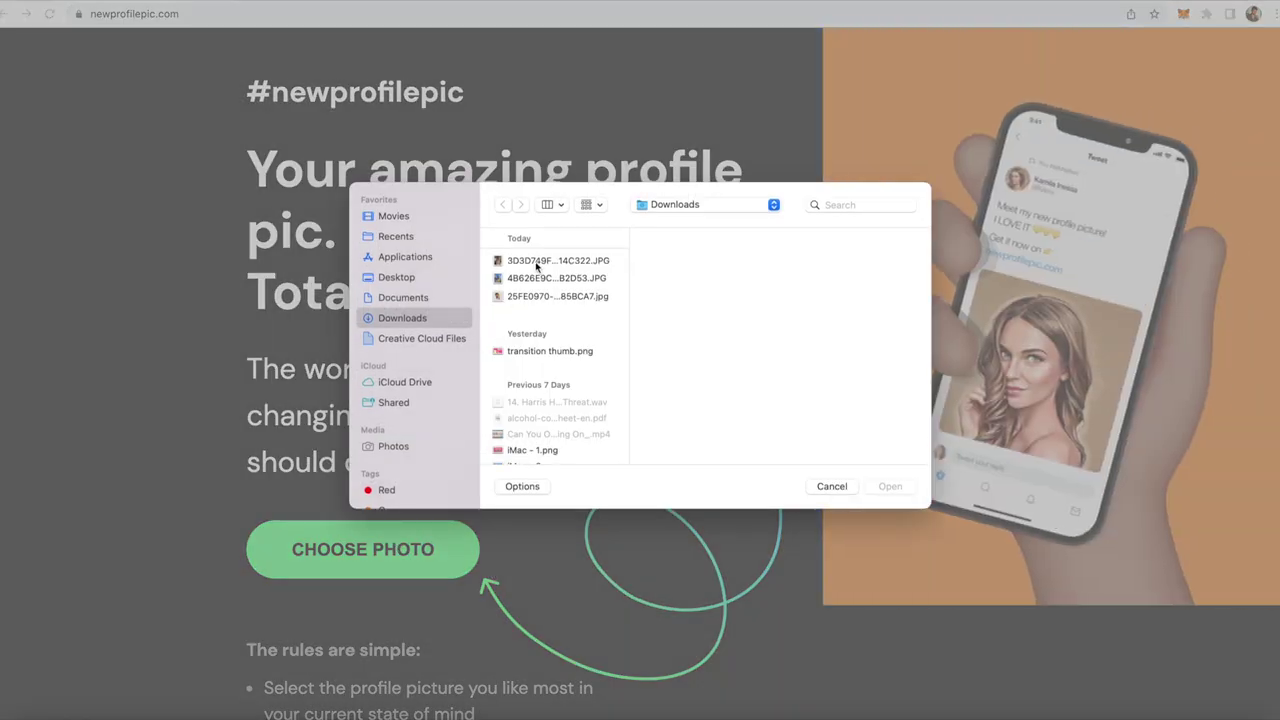
click(536, 263)
double_click(536, 263)
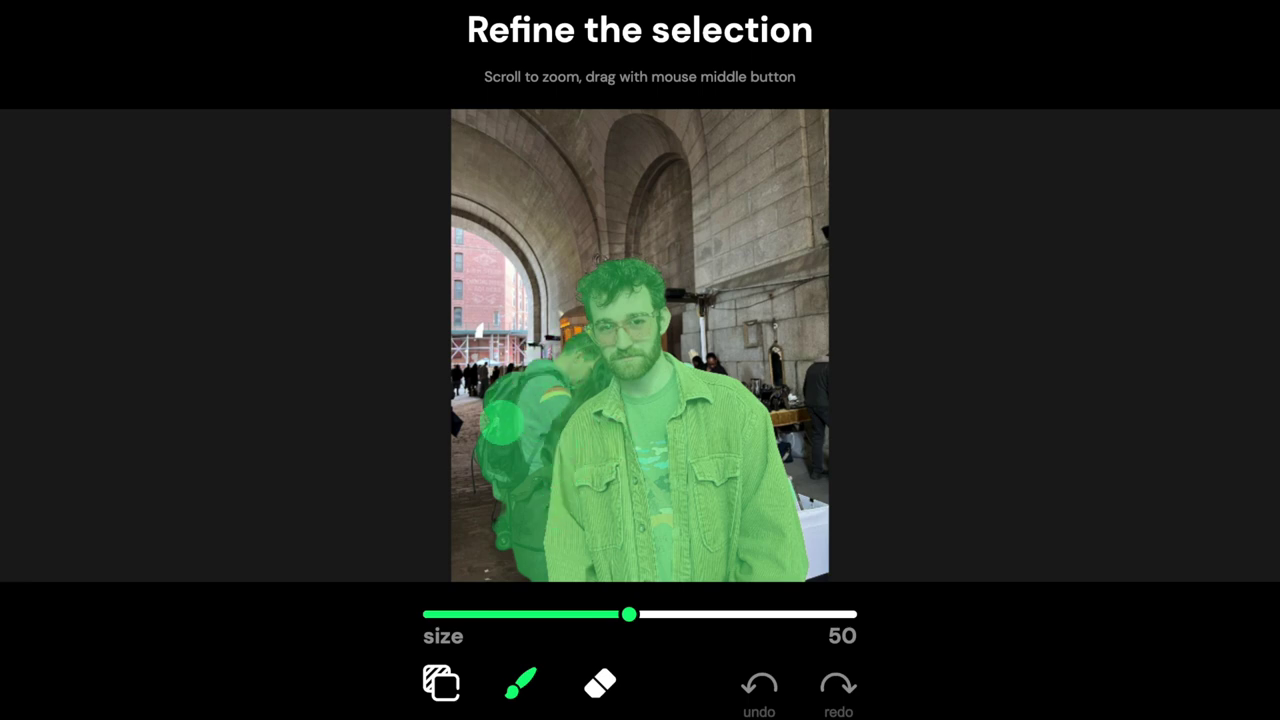
Erase the mask from the backpack-wearing person and undo stray strokes painted above the arch
click(600, 683)
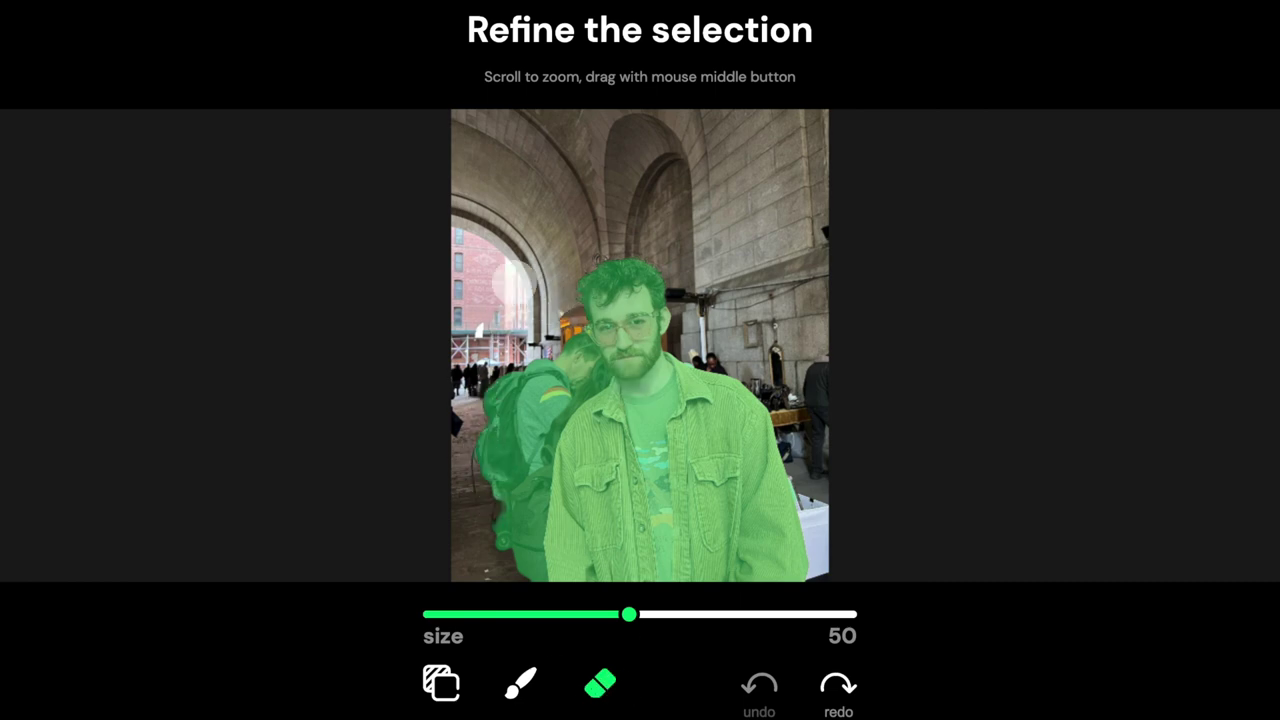
mouse_move(487, 399)
mouse_down()
mouse_move(491, 506)
mouse_move(512, 380)
mouse_up()
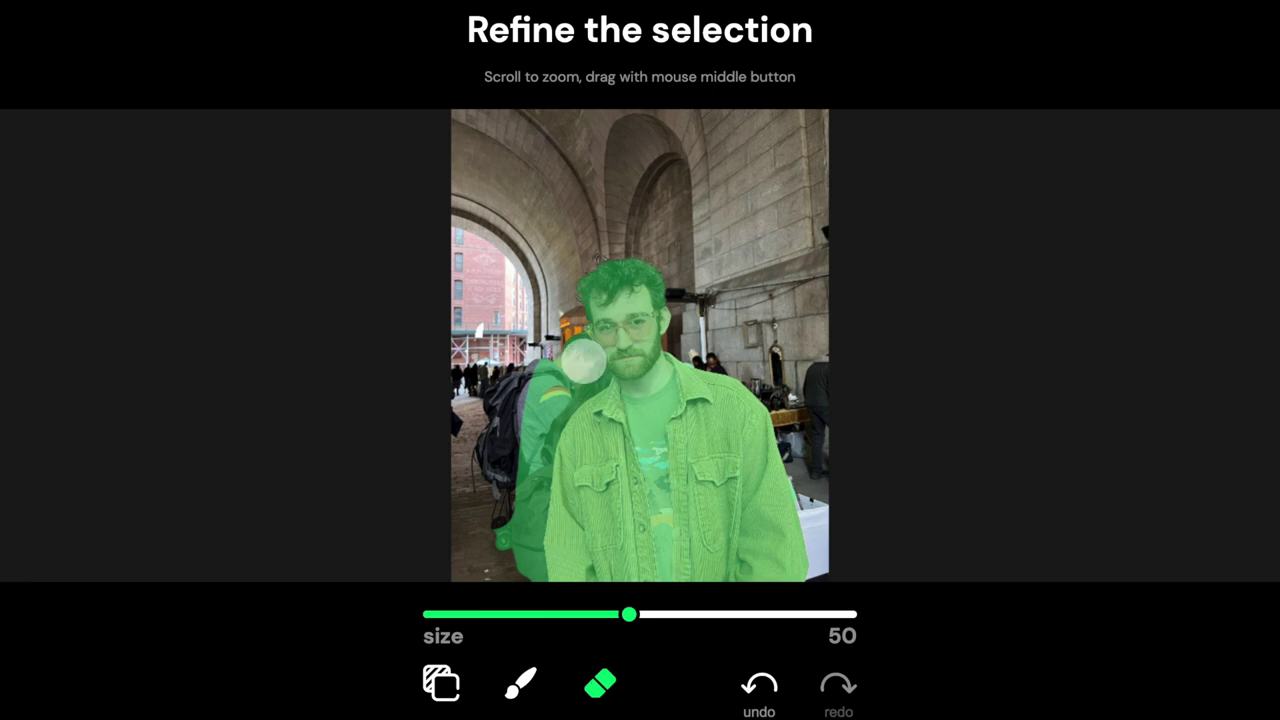
click(522, 688)
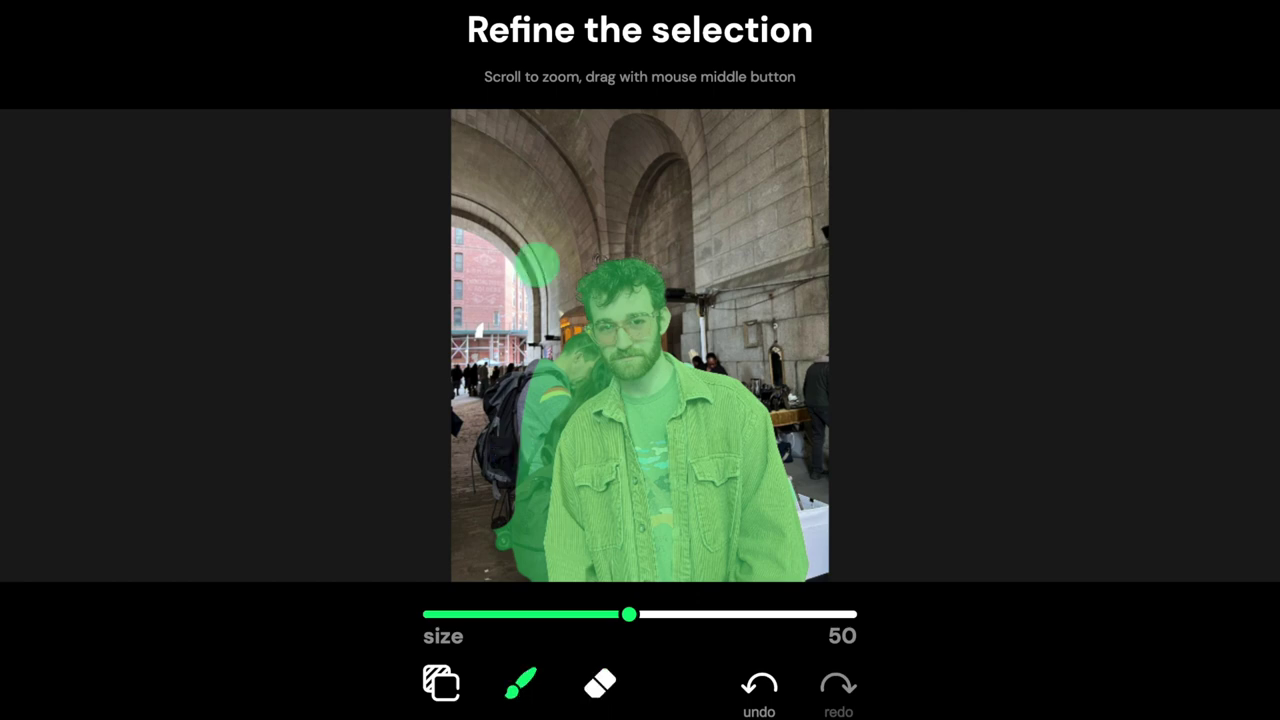
drag(586, 165, 663, 160)
drag(484, 193, 614, 137)
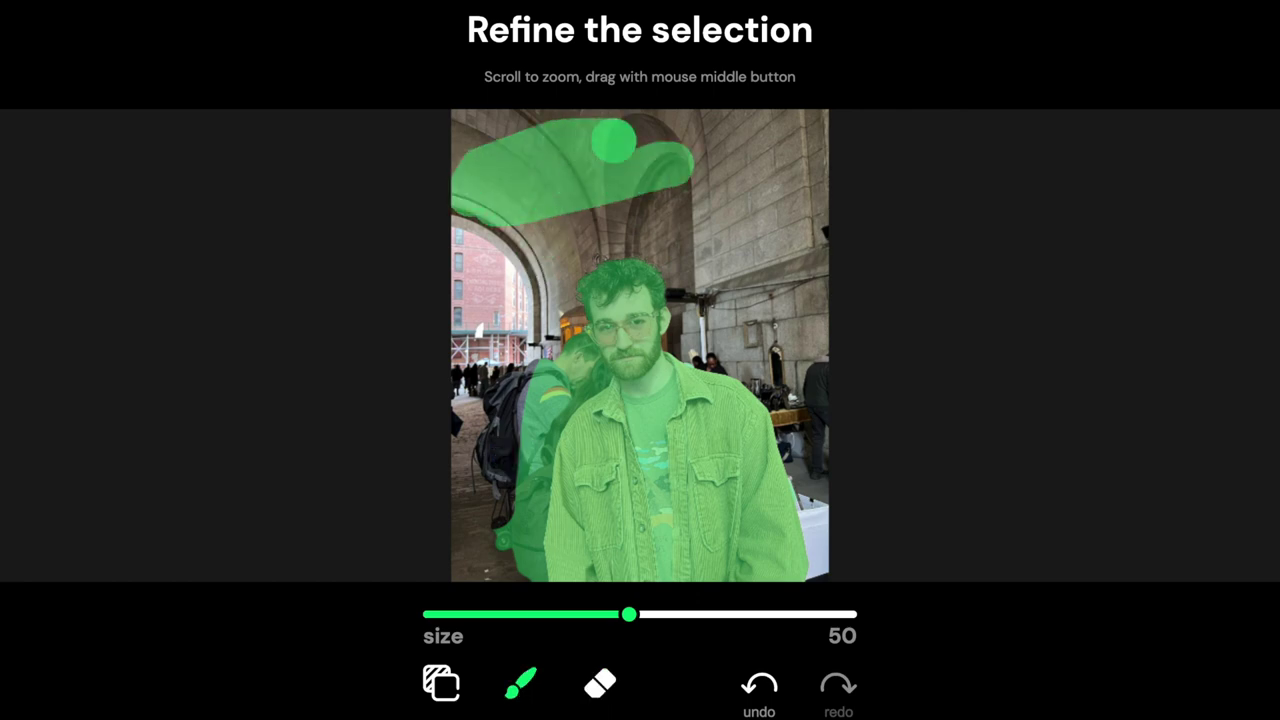
click(782, 712)
Erase the rear person from the mask, lower the brush size to 31, and clean up beside the hair
scroll(558, 345, up, 5)
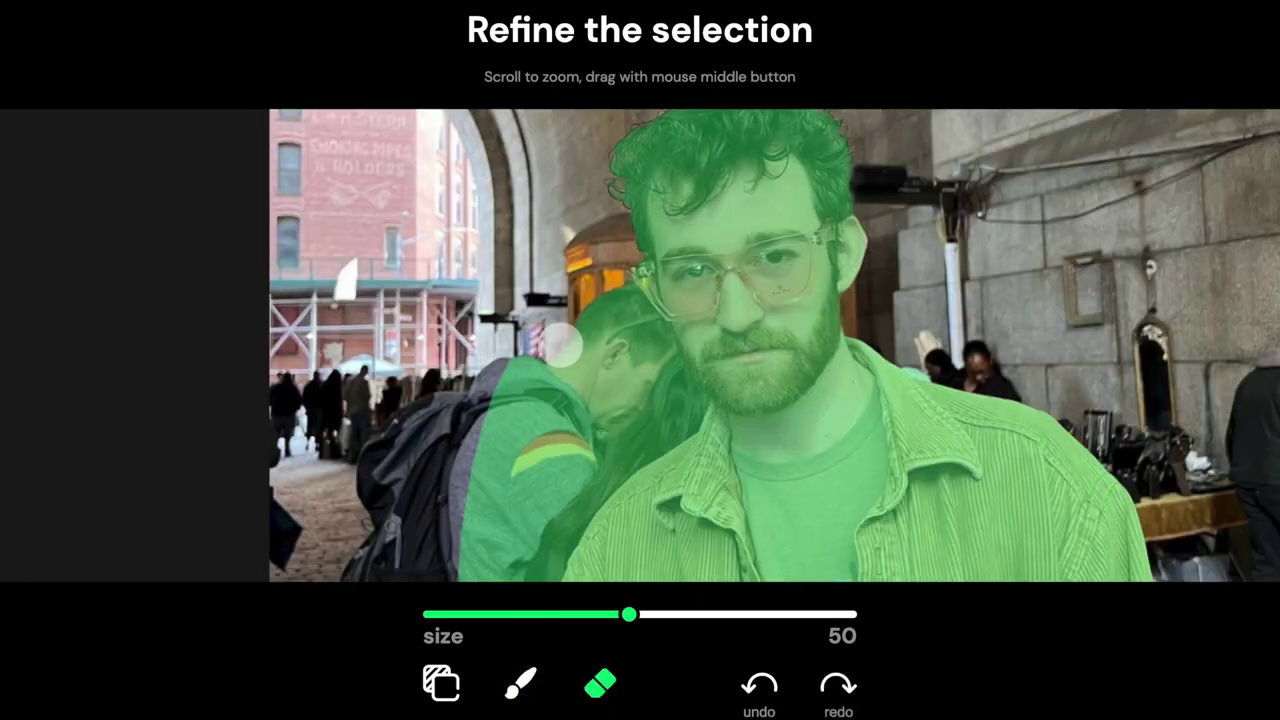
drag(584, 330, 586, 327)
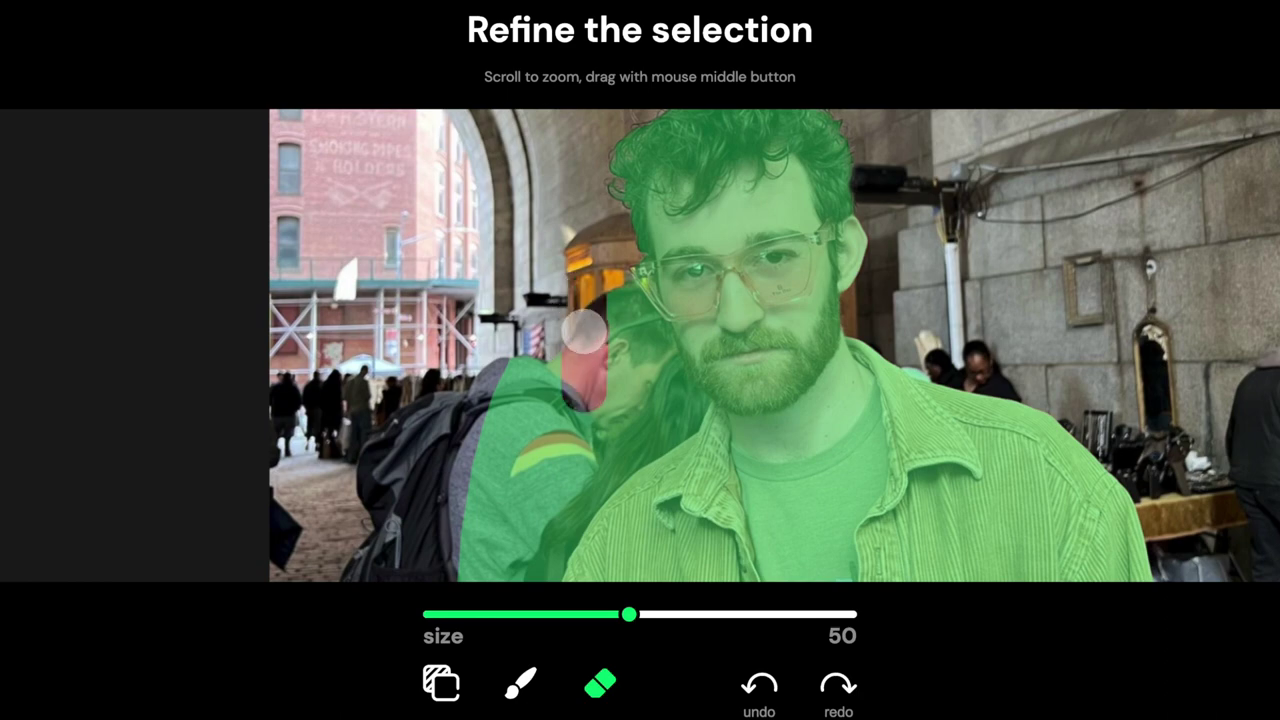
scroll(486, 494, down, 3)
scroll(550, 430, down, 2)
mouse_move(530, 445)
mouse_down()
mouse_move(526, 568)
mouse_move(539, 432)
mouse_move(596, 330)
mouse_up()
click(777, 686)
mouse_move(628, 614)
mouse_down()
mouse_move(597, 614)
mouse_move(674, 614)
mouse_move(546, 616)
mouse_up()
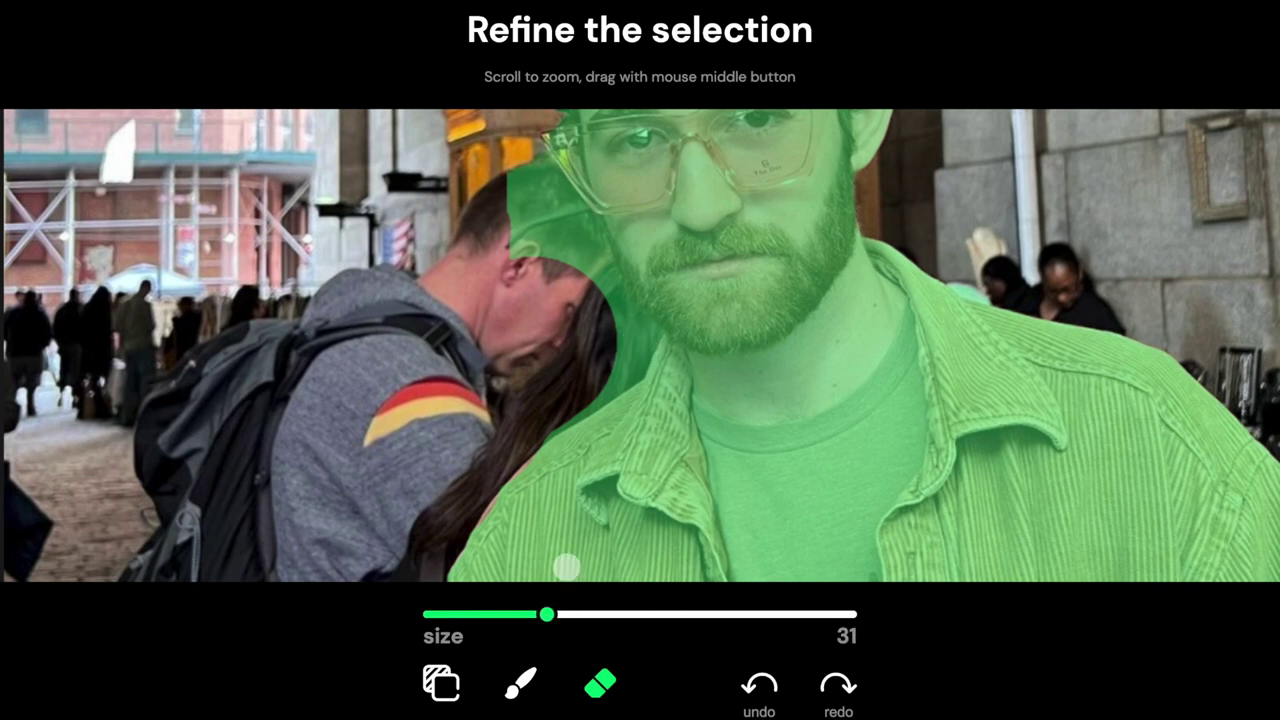
mouse_move(617, 322)
mouse_down()
mouse_move(636, 331)
mouse_move(622, 355)
mouse_move(543, 417)
mouse_move(586, 251)
mouse_move(623, 319)
mouse_move(594, 263)
mouse_up()
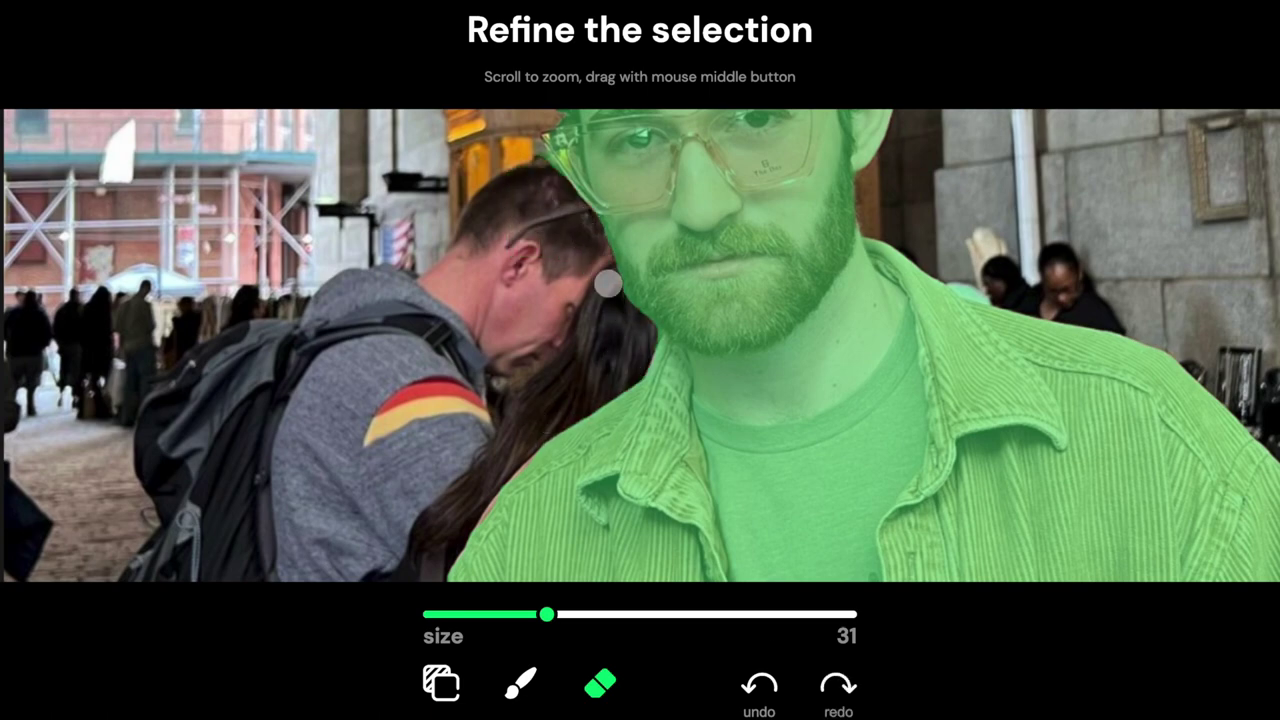
scroll(609, 191, down, 3)
scroll(694, 449, up, 3)
scroll(694, 449, down, 5)
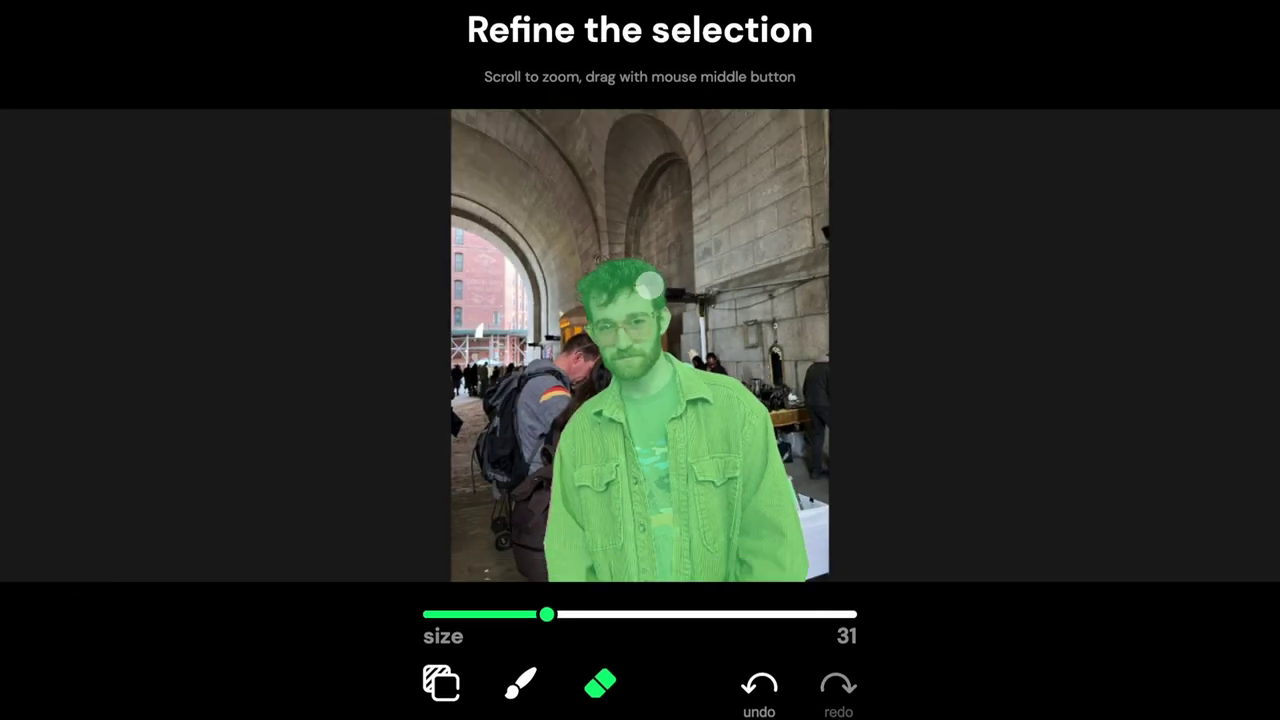
Preview the cut-out subject on a dark background, then save the selection to generate new portraits
click(449, 684)
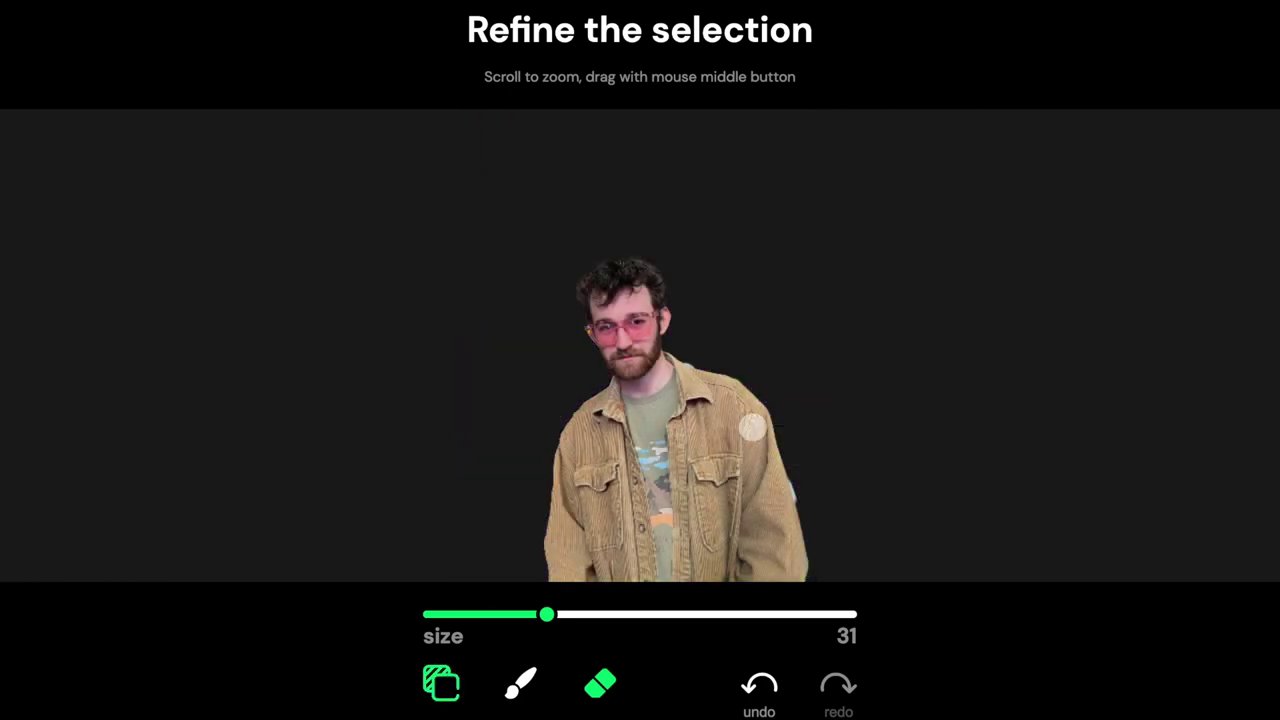
scroll(750, 420, up, 3)
scroll(750, 420, down, 3)
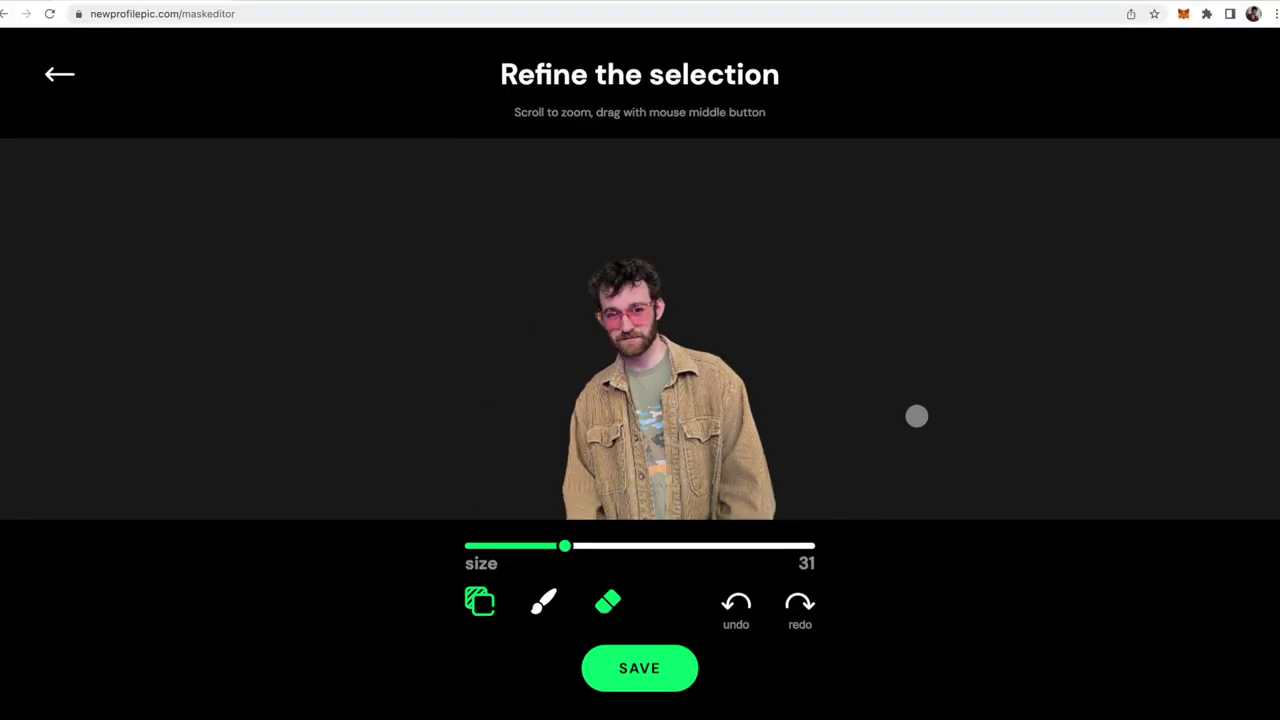
click(628, 686)
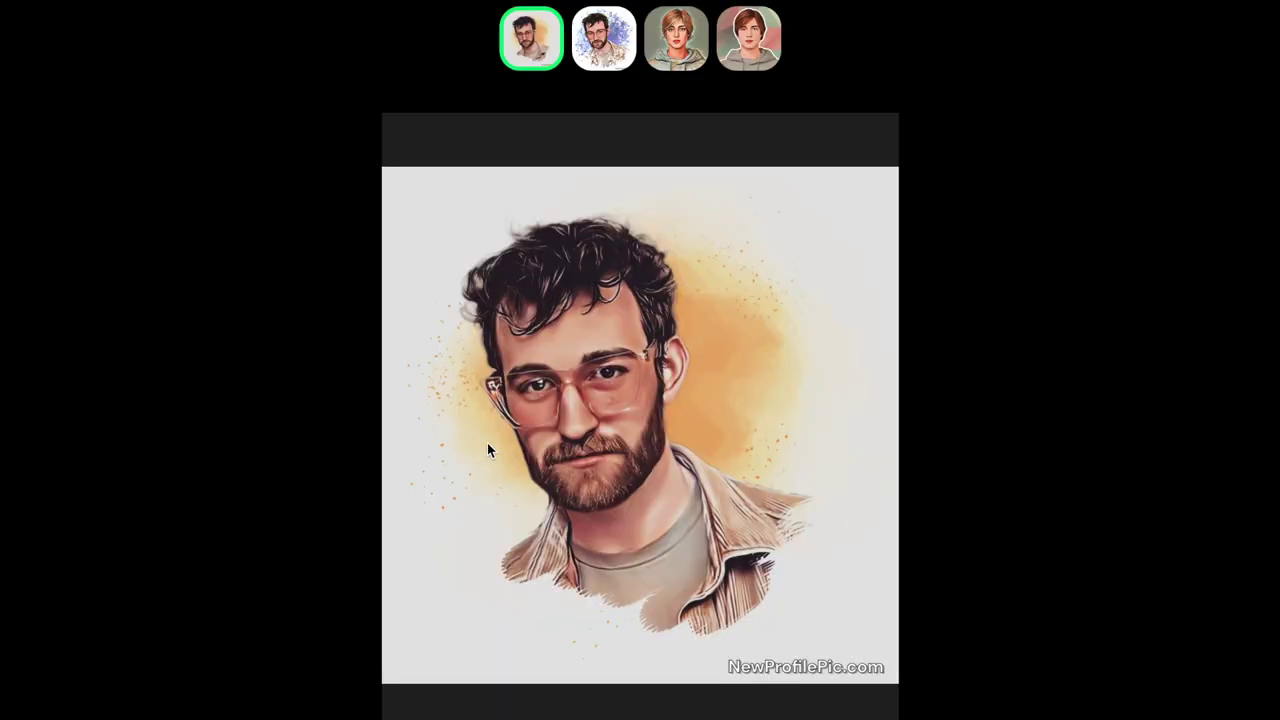
Compare the blue splatter, painted teal-background and geometric pastel cartoon portrait styles
click(601, 60)
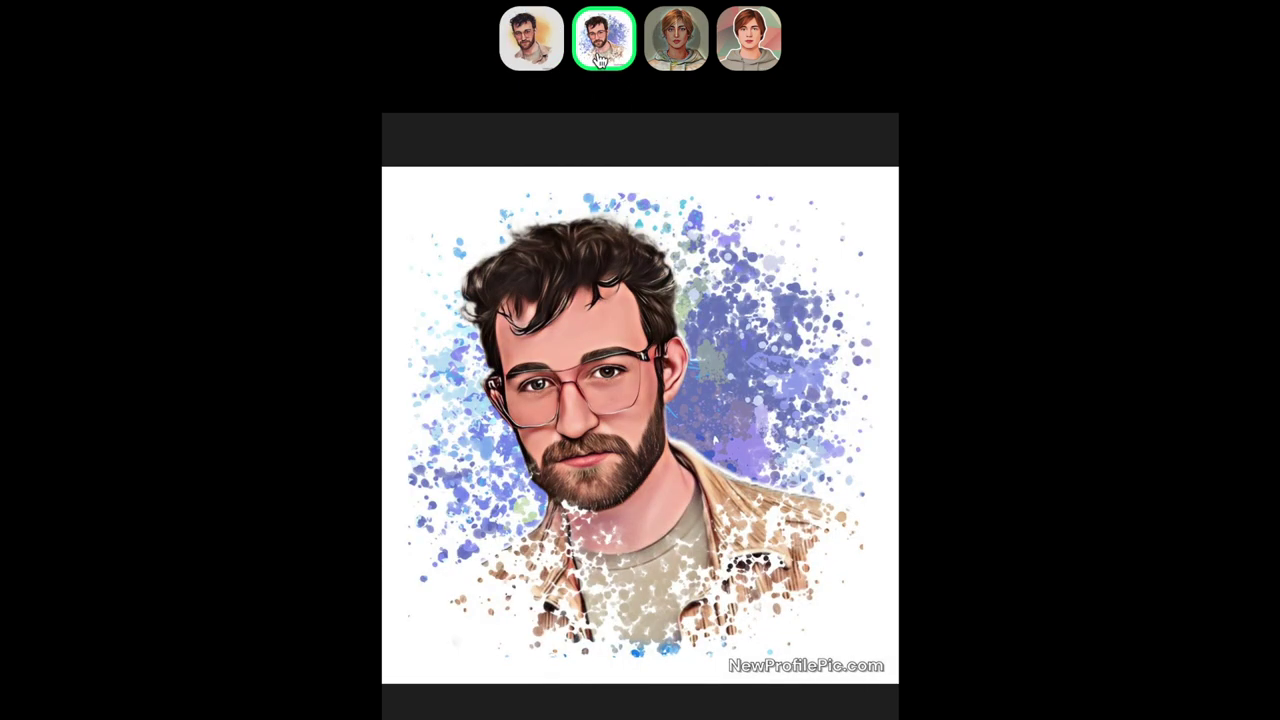
click(540, 58)
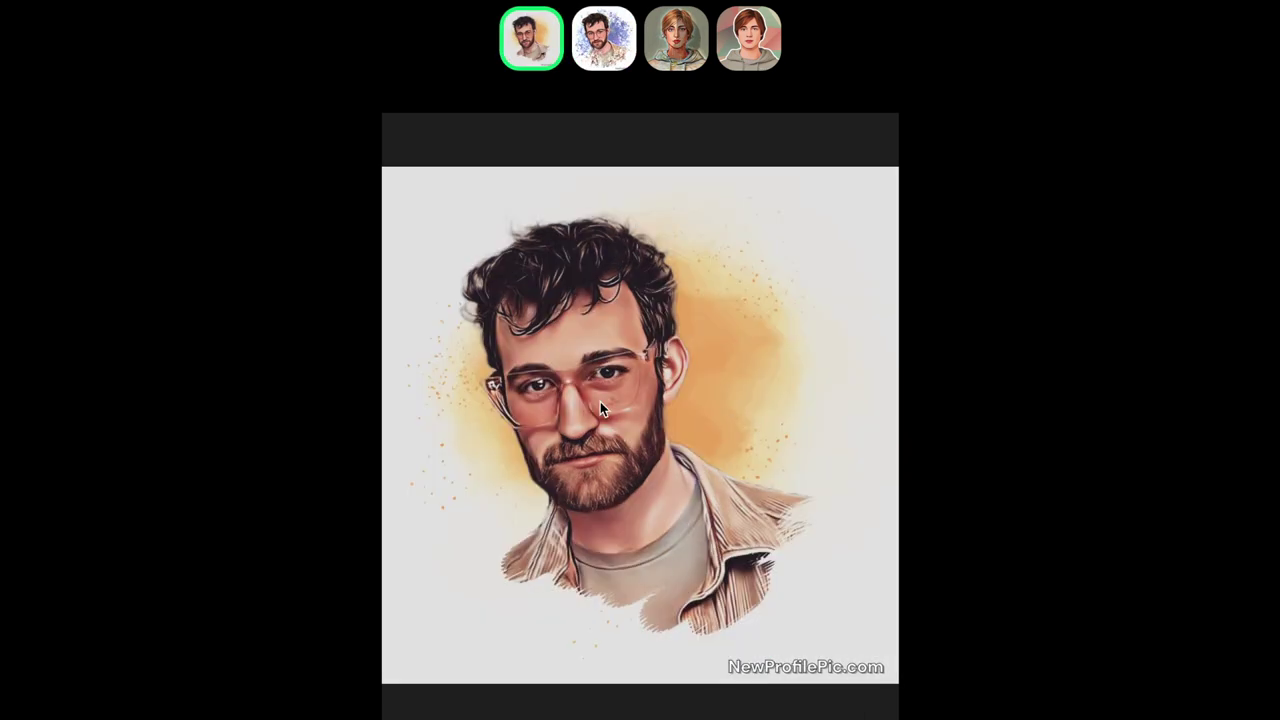
click(613, 60)
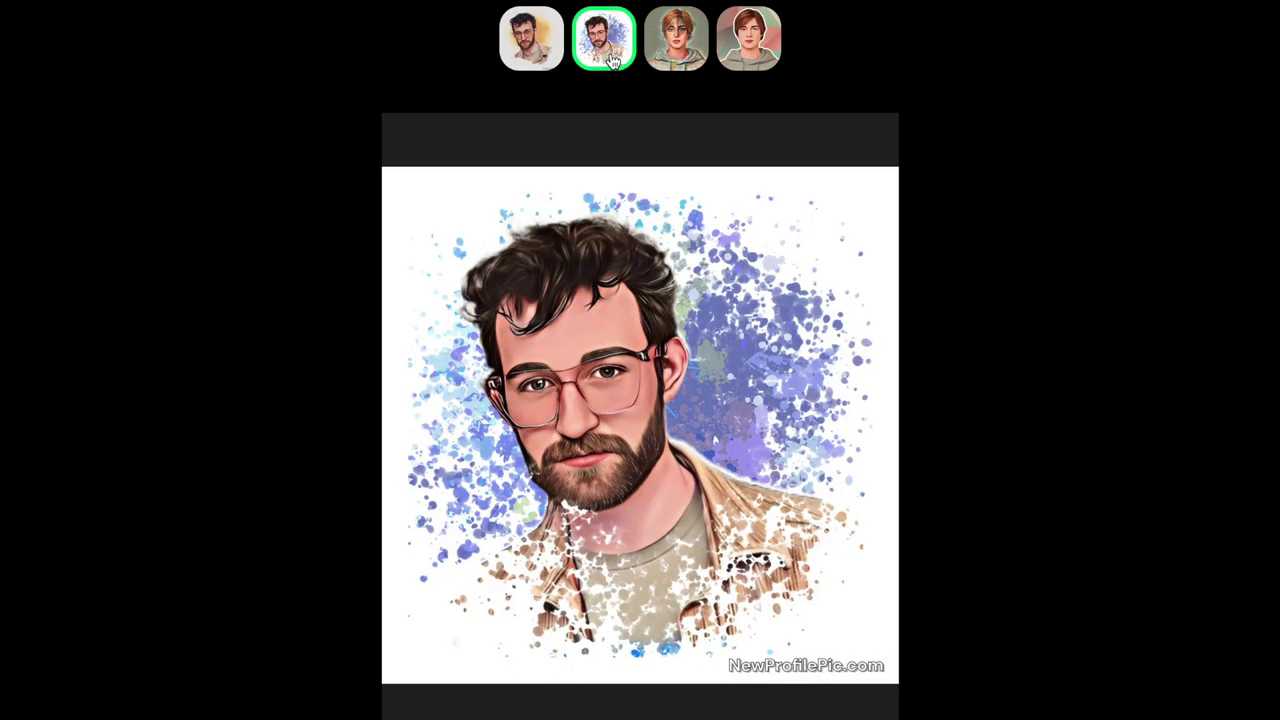
click(677, 40)
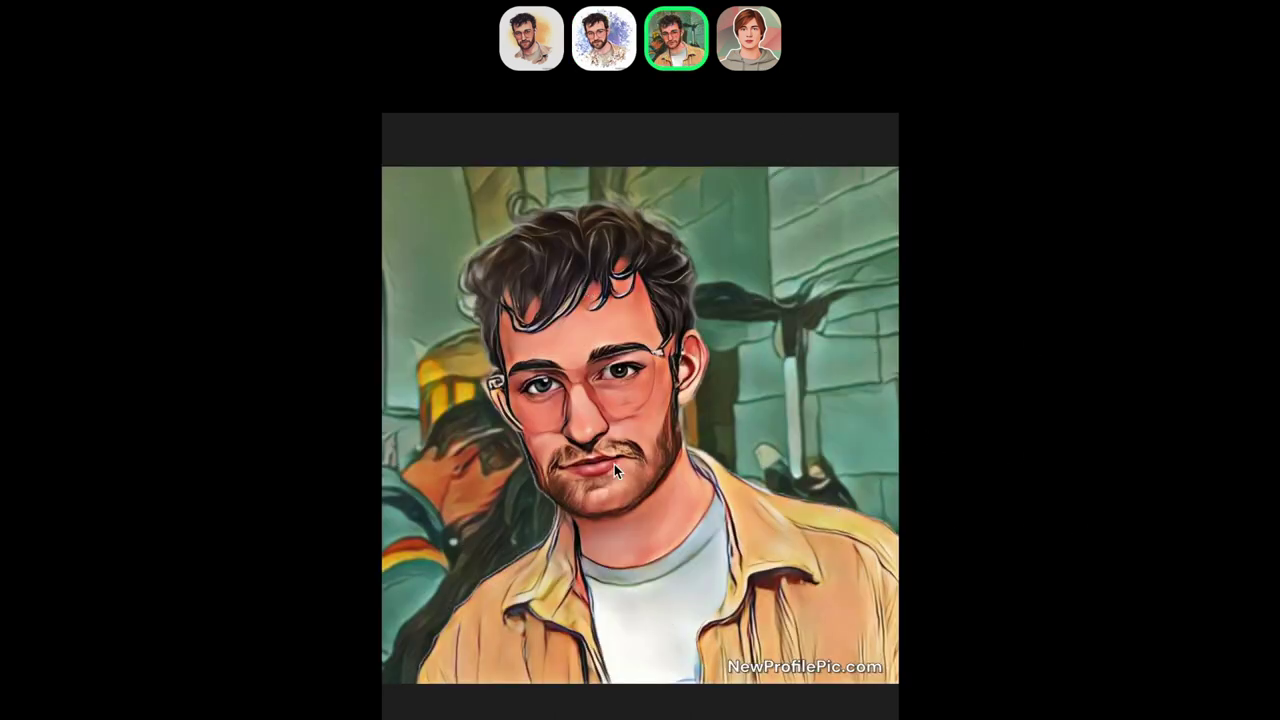
click(752, 60)
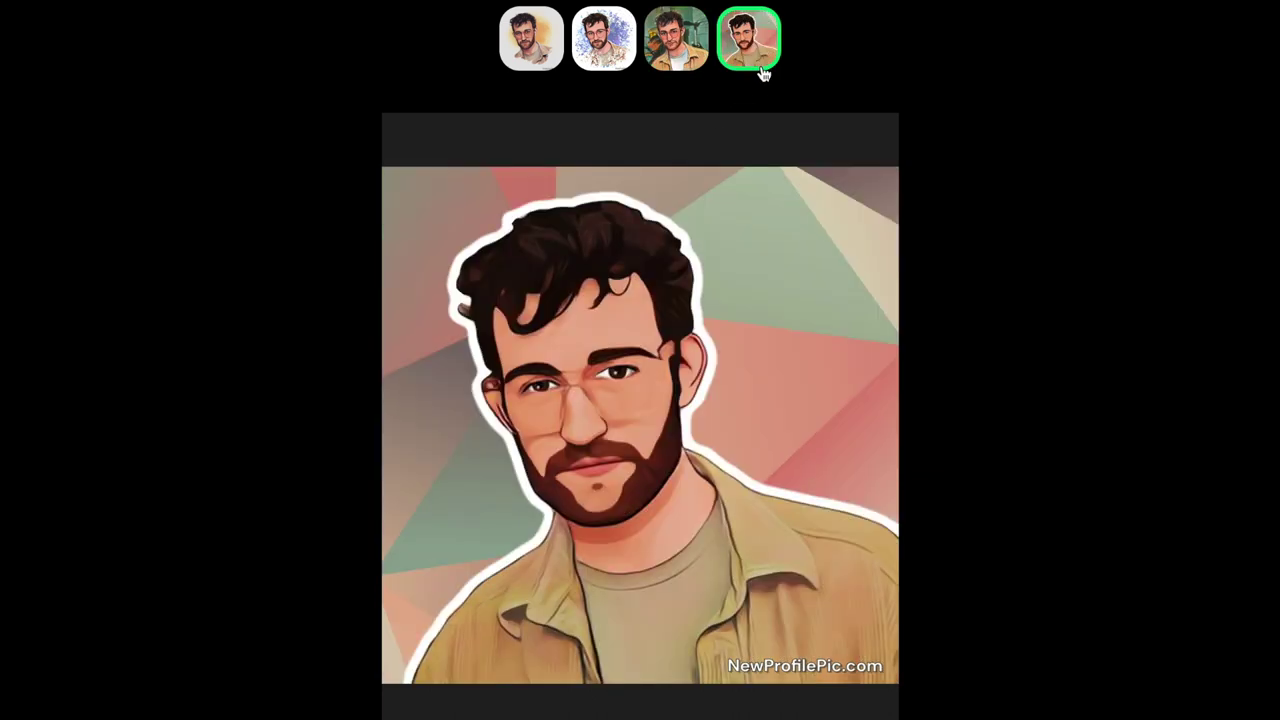
Return to the orange watercolour style and download it as a JPG
click(540, 40)
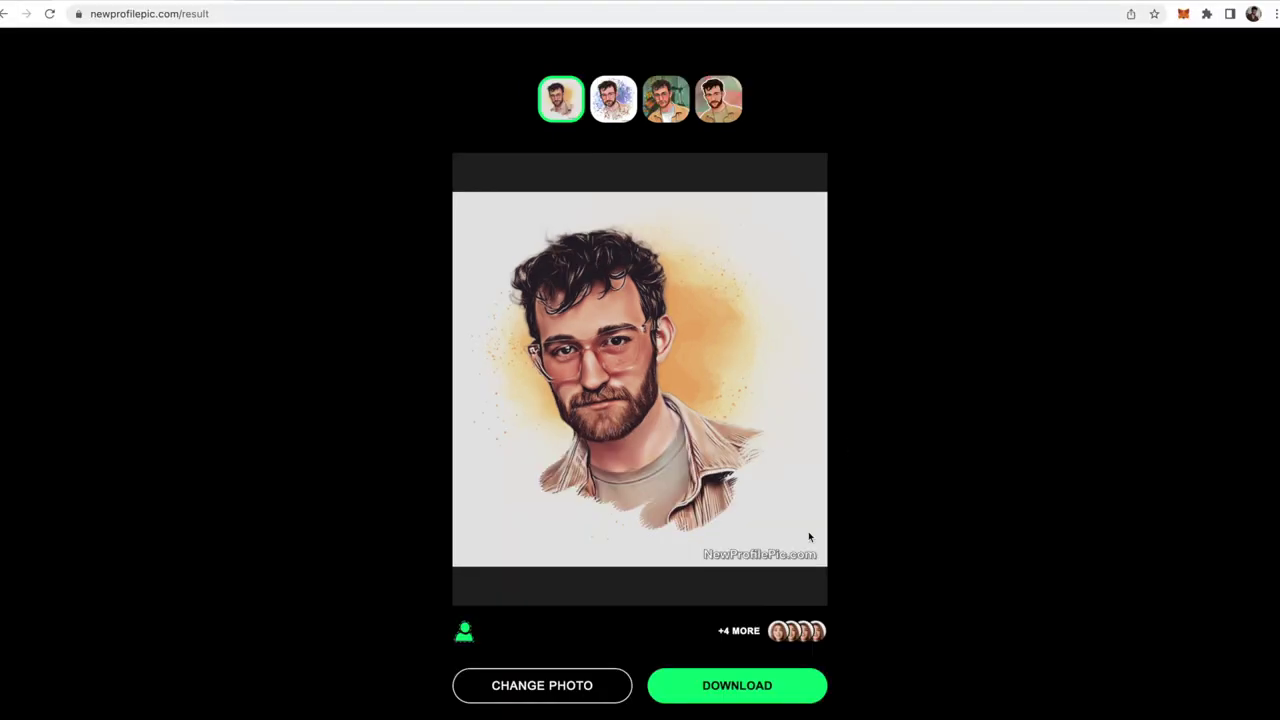
click(722, 690)
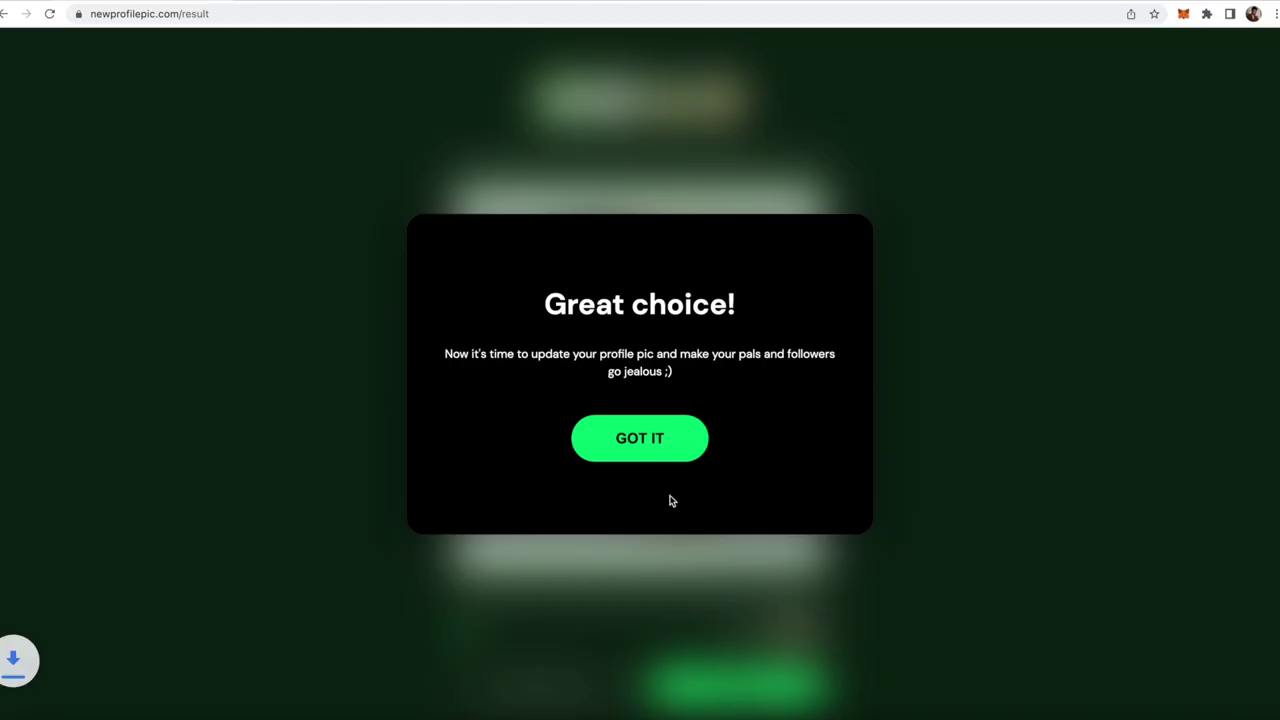
click(636, 428)
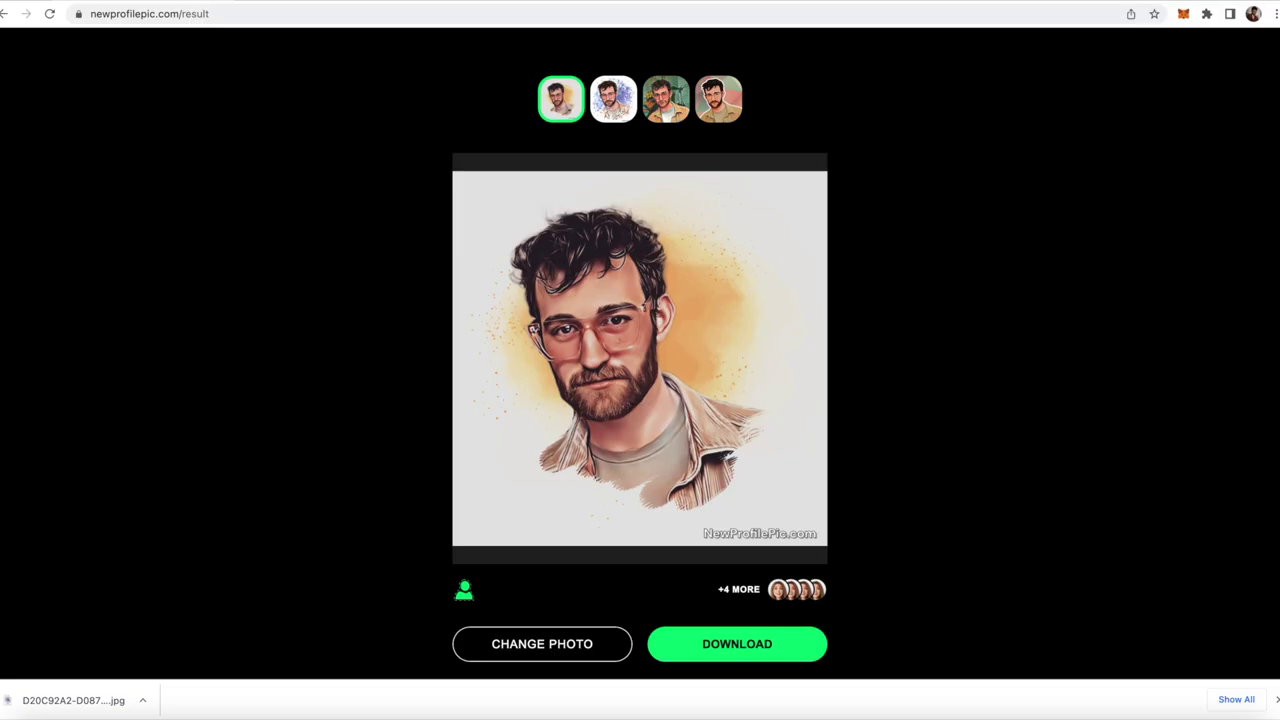
Go to kapwing.com in a new tab, create a blank project, and add the downloaded portrait JPG
key(ctrl+t)
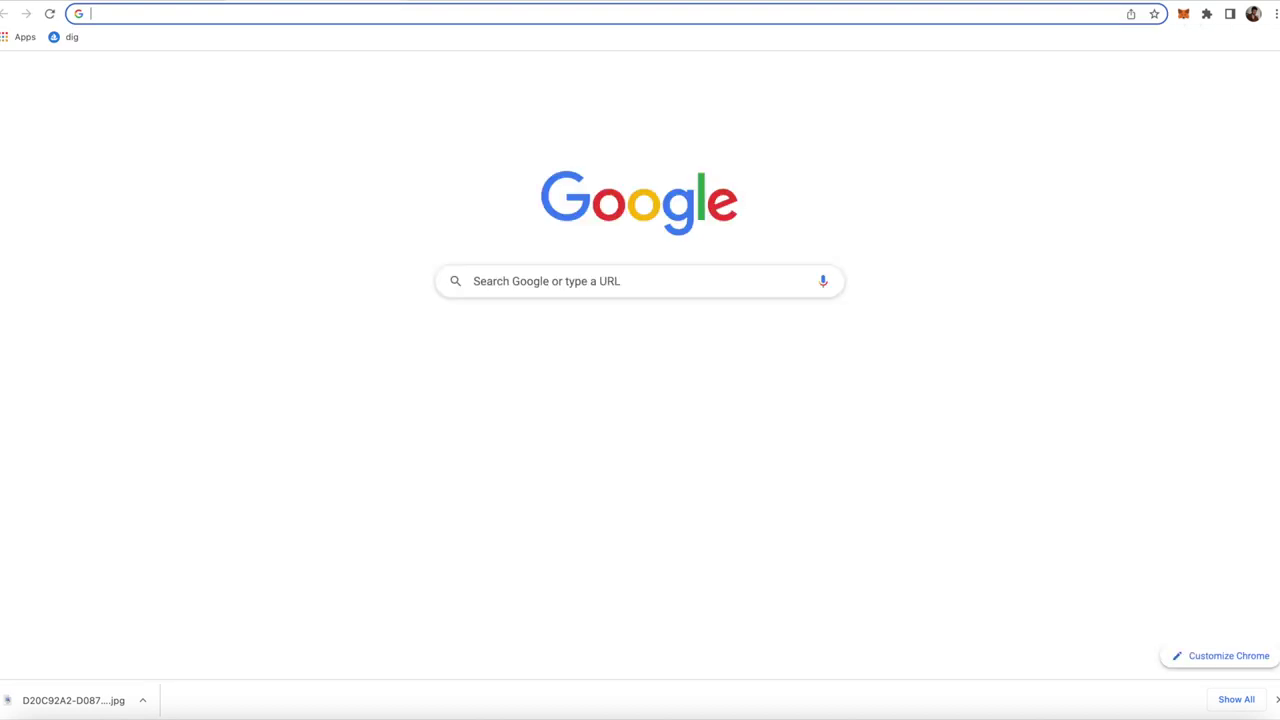
text(kap)
key(Return)
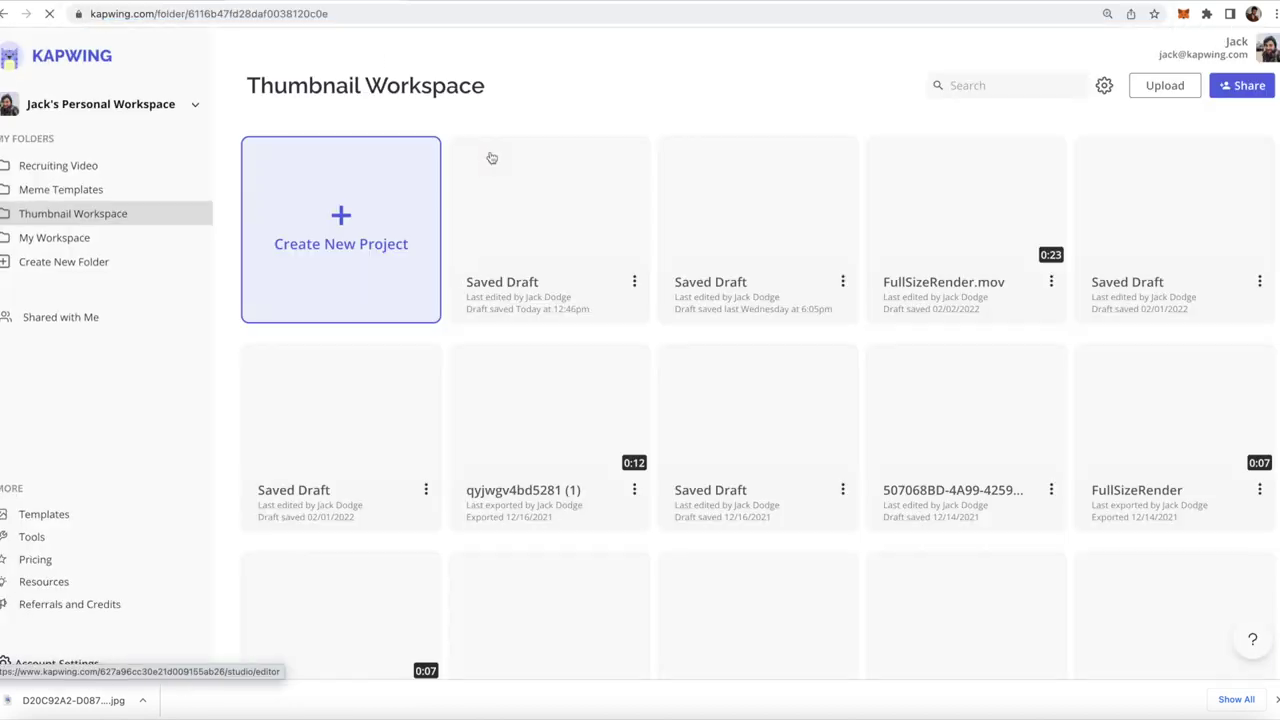
click(347, 151)
drag(45, 700, 723, 287)
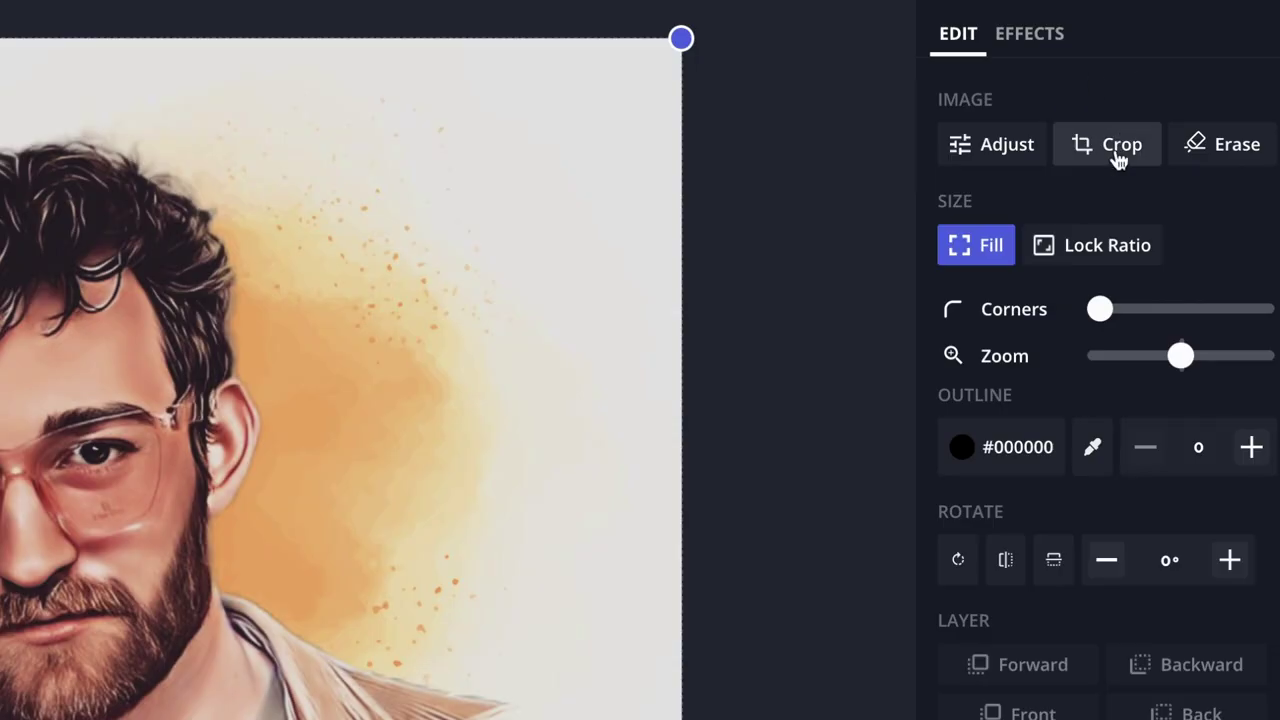
Crop the portrait's bottom edge up to trim off the watermark strip
click(1118, 155)
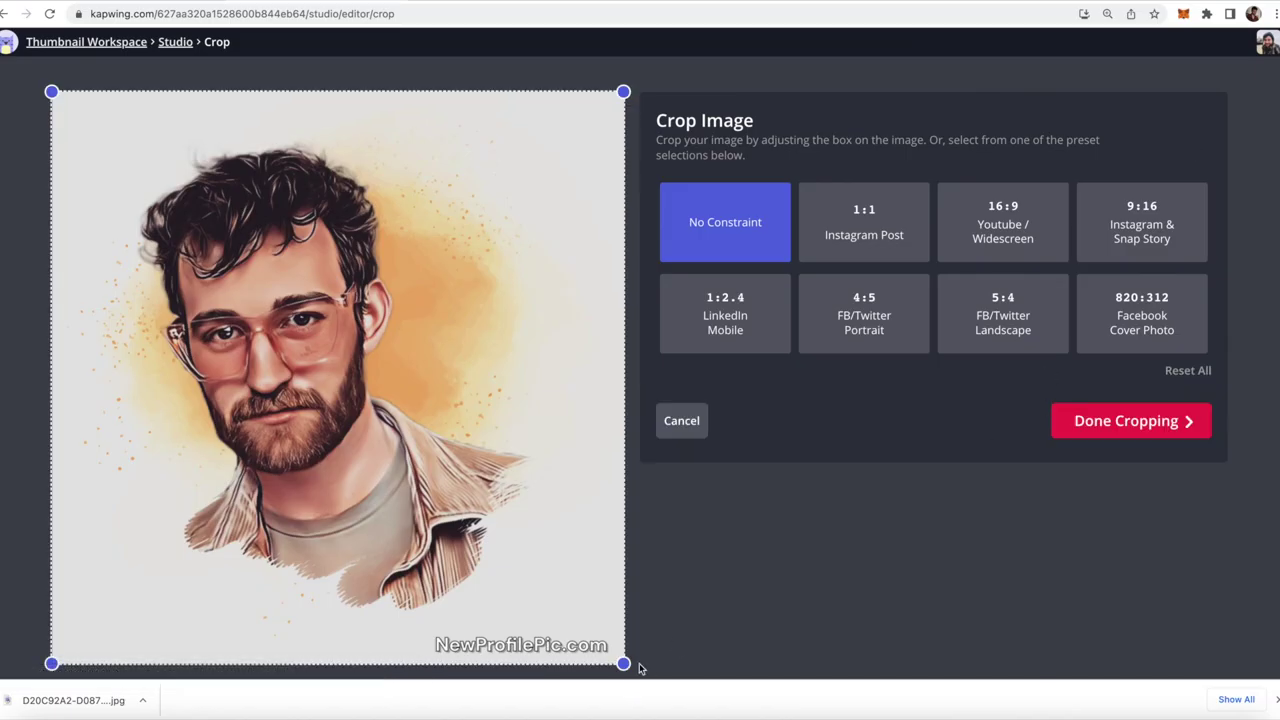
drag(624, 663, 623, 628)
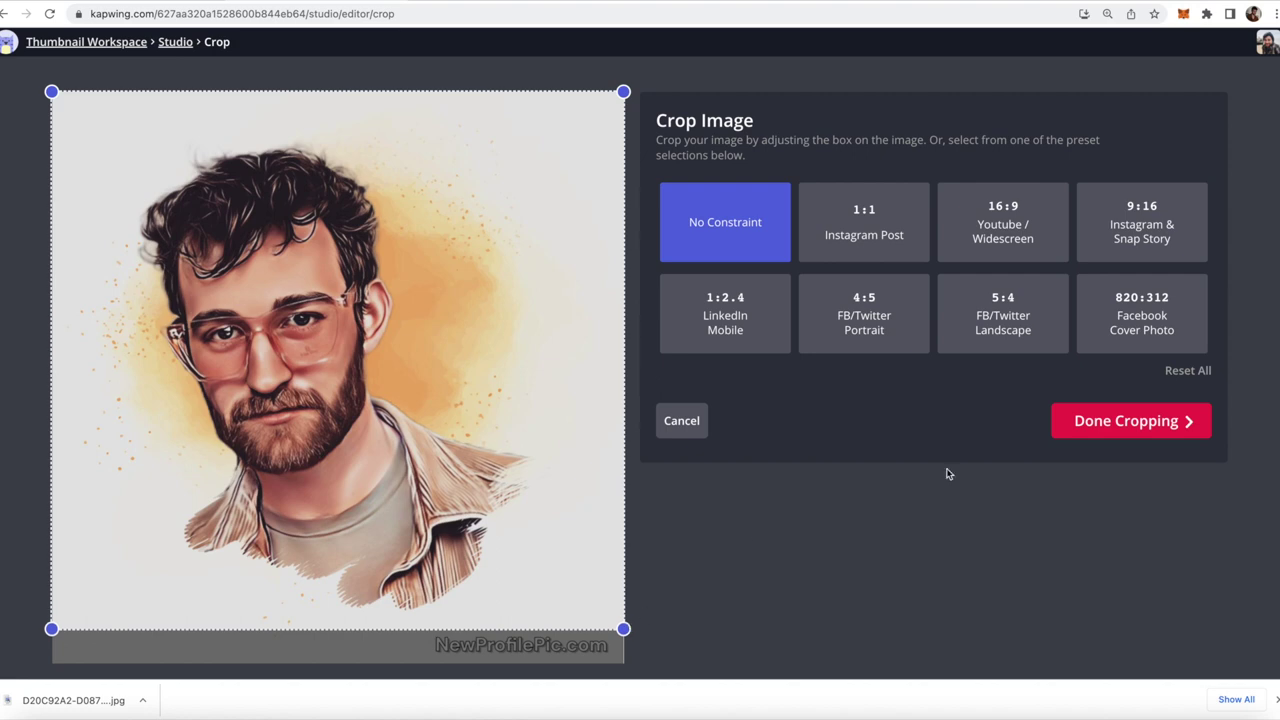
click(1101, 431)
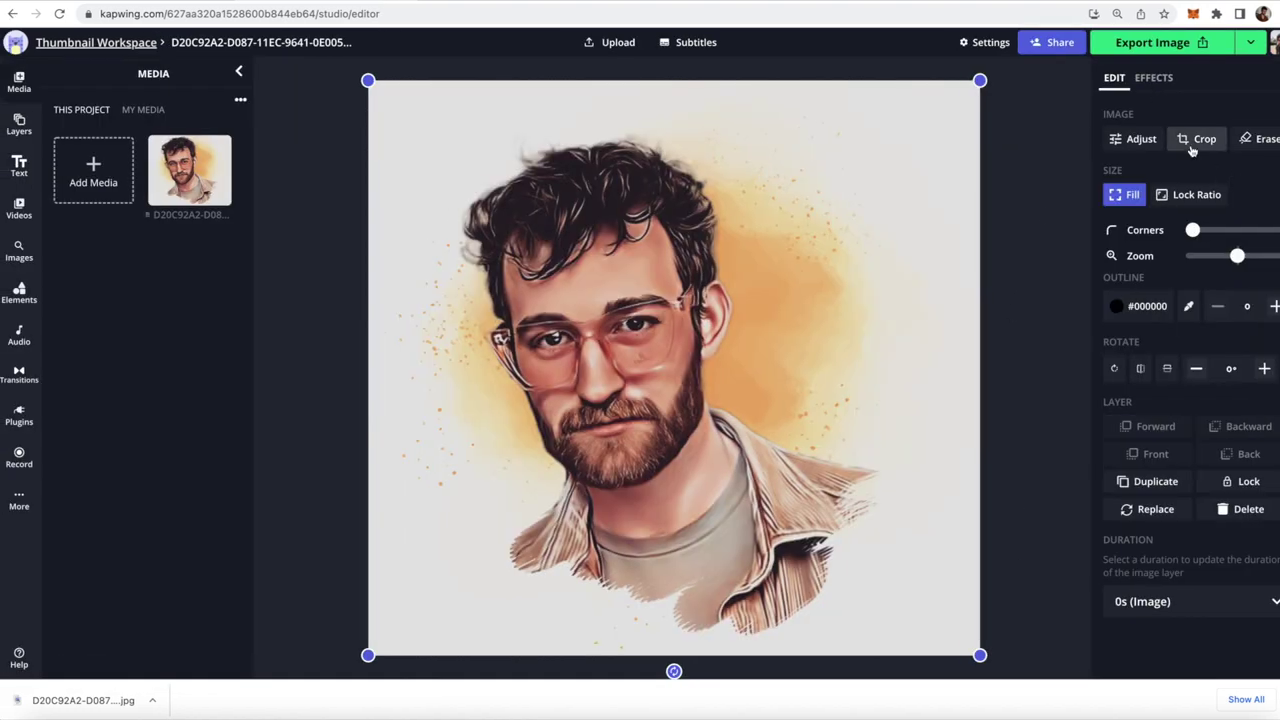
Recrop the portrait to a 1:1 square sized to exclude the watermark
click(1202, 143)
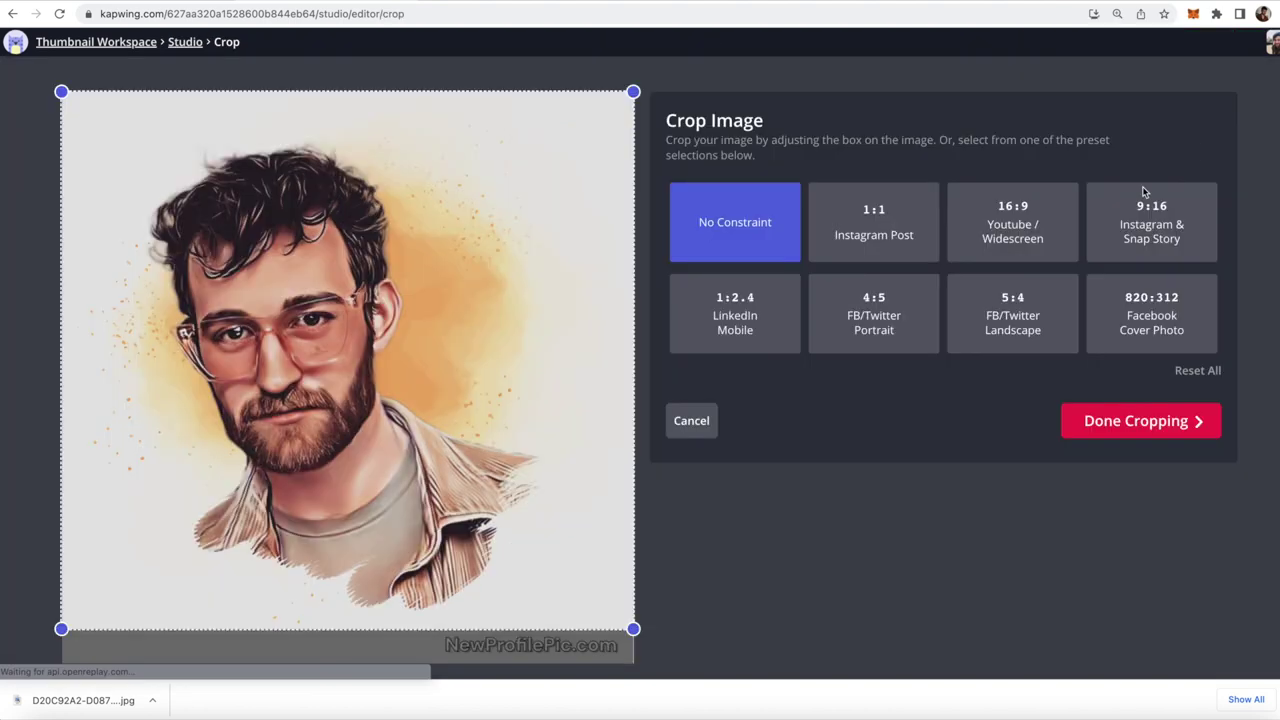
click(866, 232)
drag(632, 664, 590, 634)
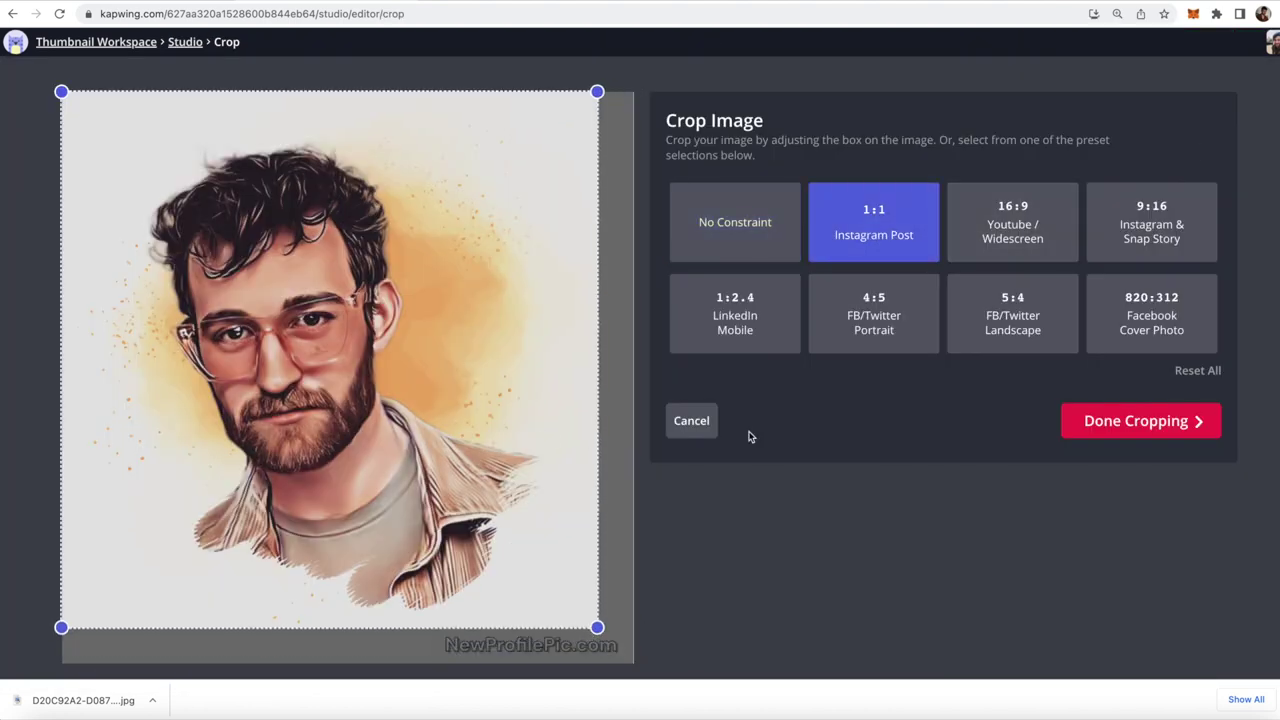
click(1128, 421)
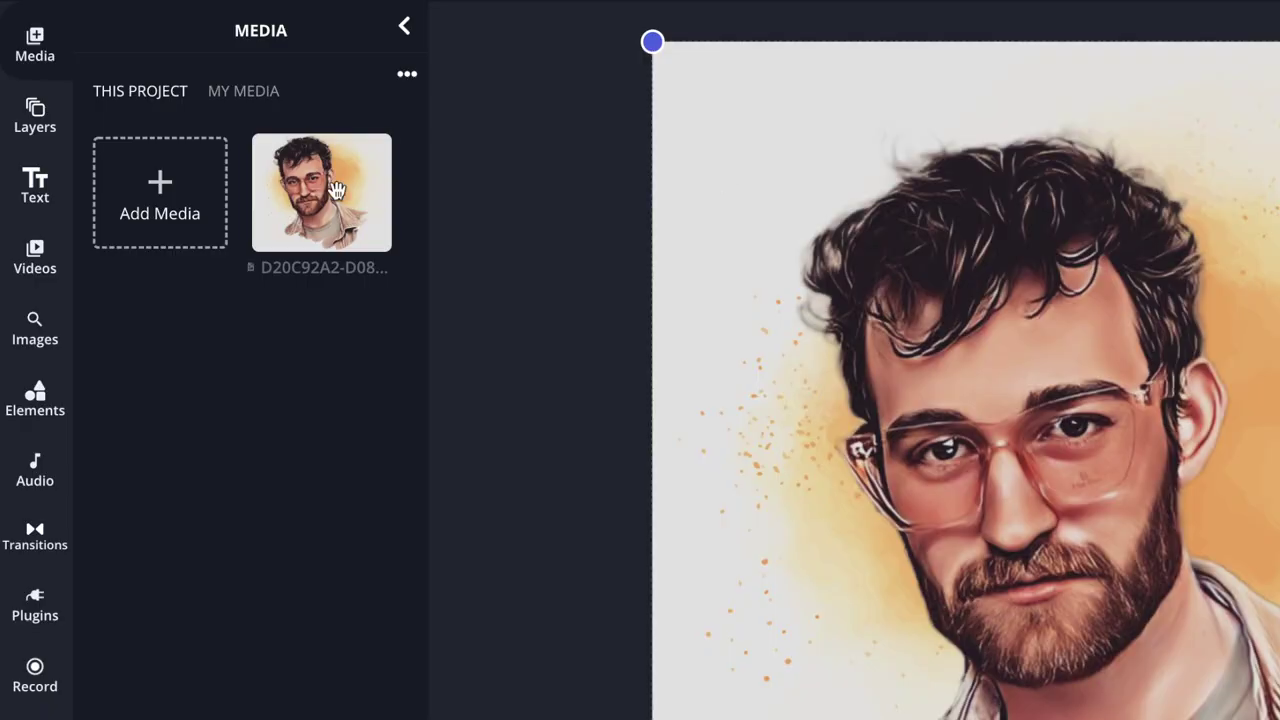
Add a square element, stretch it into a wide bar over the watermark, and fill it with background grey #E5E5E5
click(38, 403)
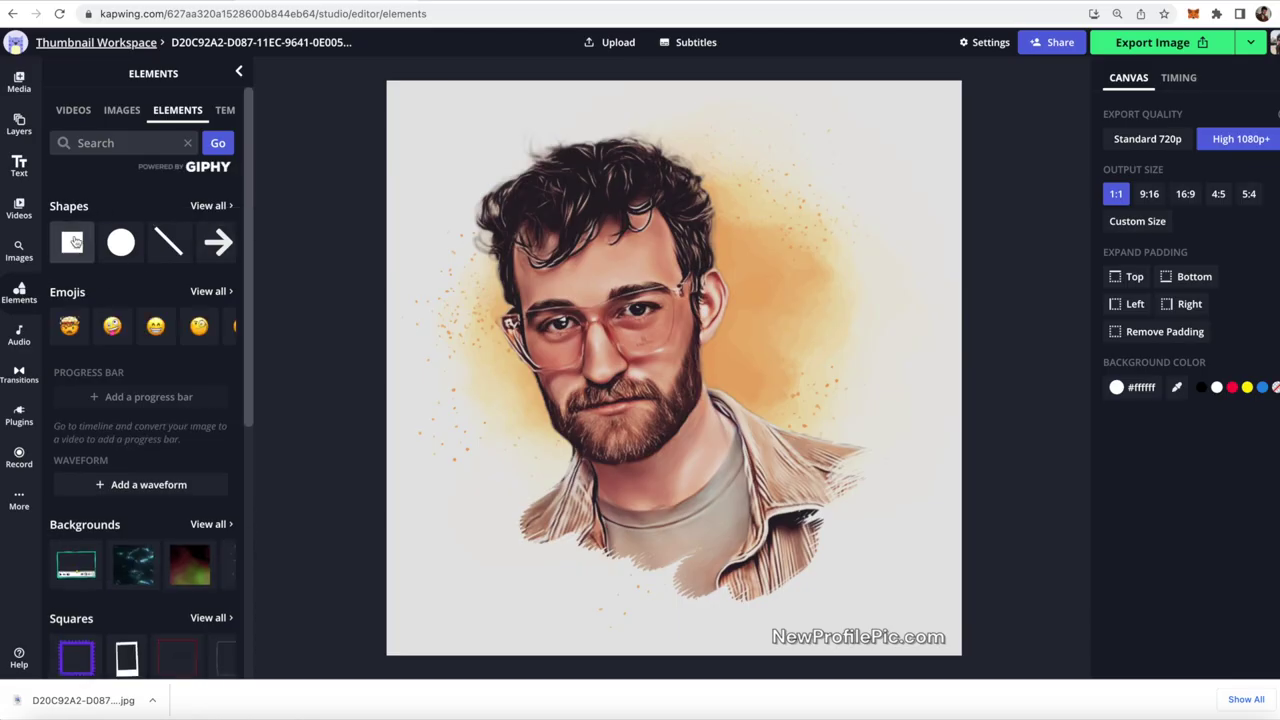
click(72, 242)
drag(742, 258, 900, 636)
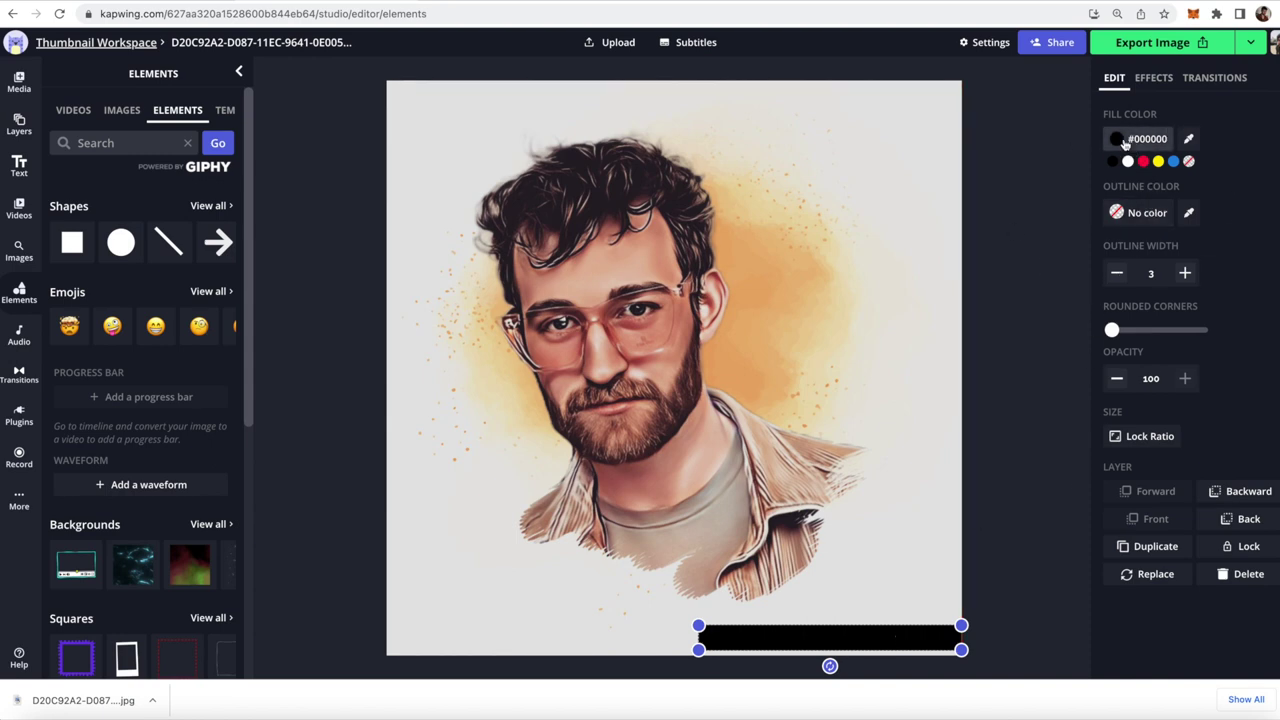
click(1189, 140)
click(534, 624)
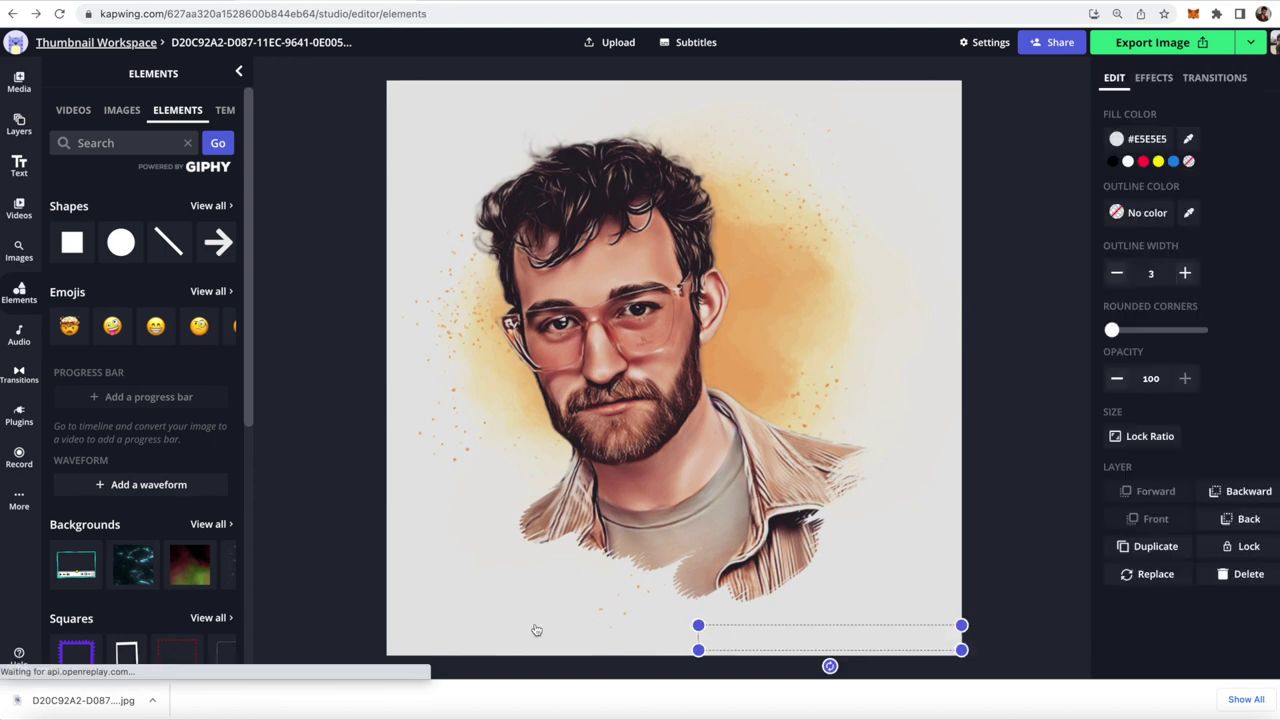
click(1043, 454)
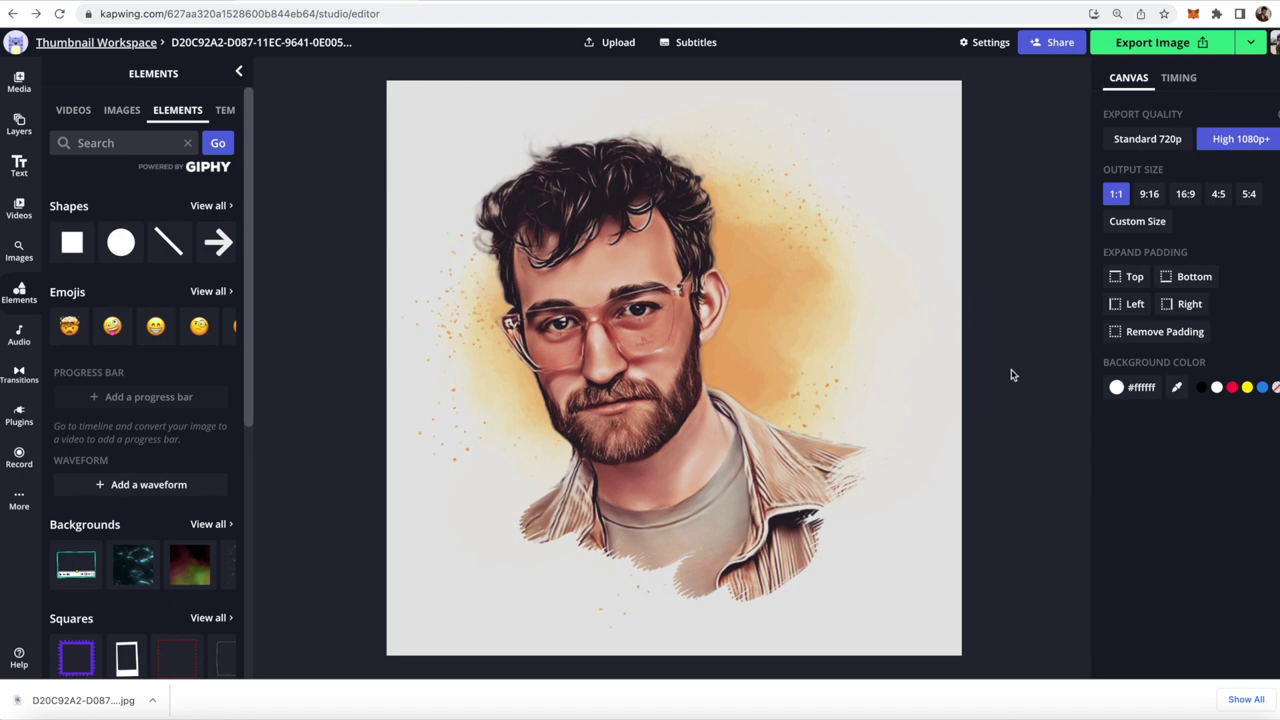
Select the portrait and try out its brightness, contrast and saturation adjustments
click(657, 293)
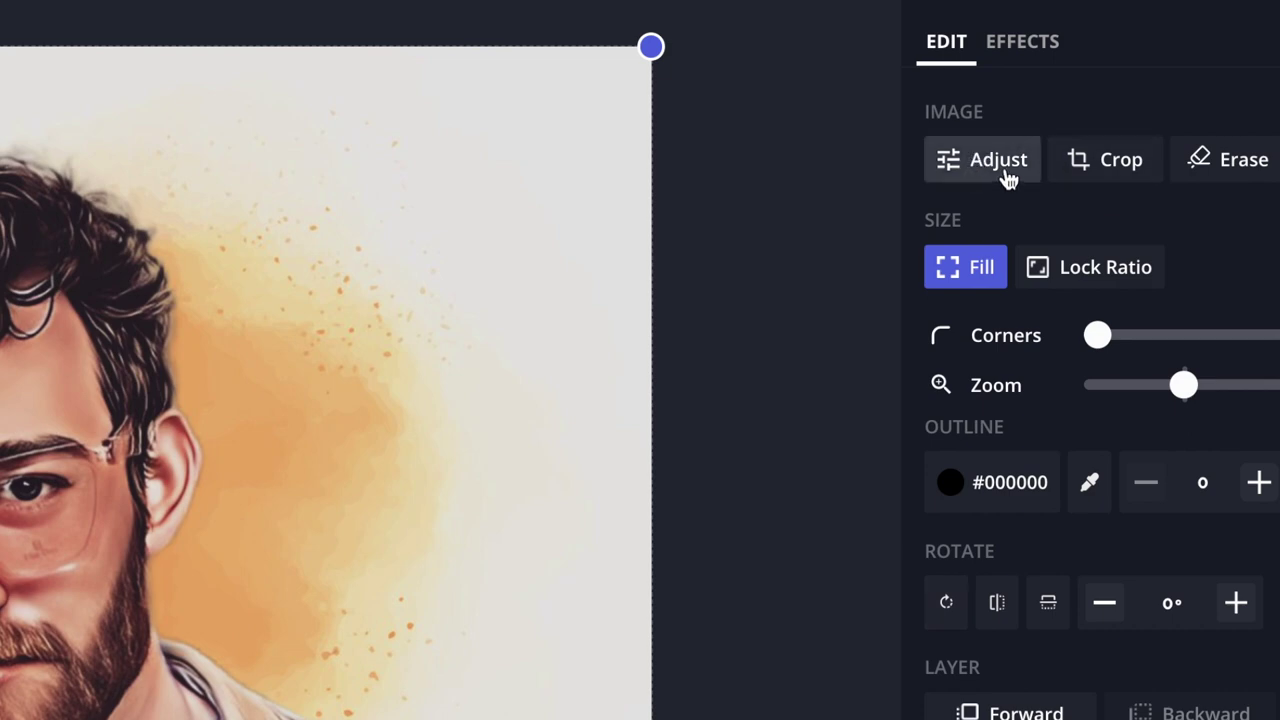
click(969, 163)
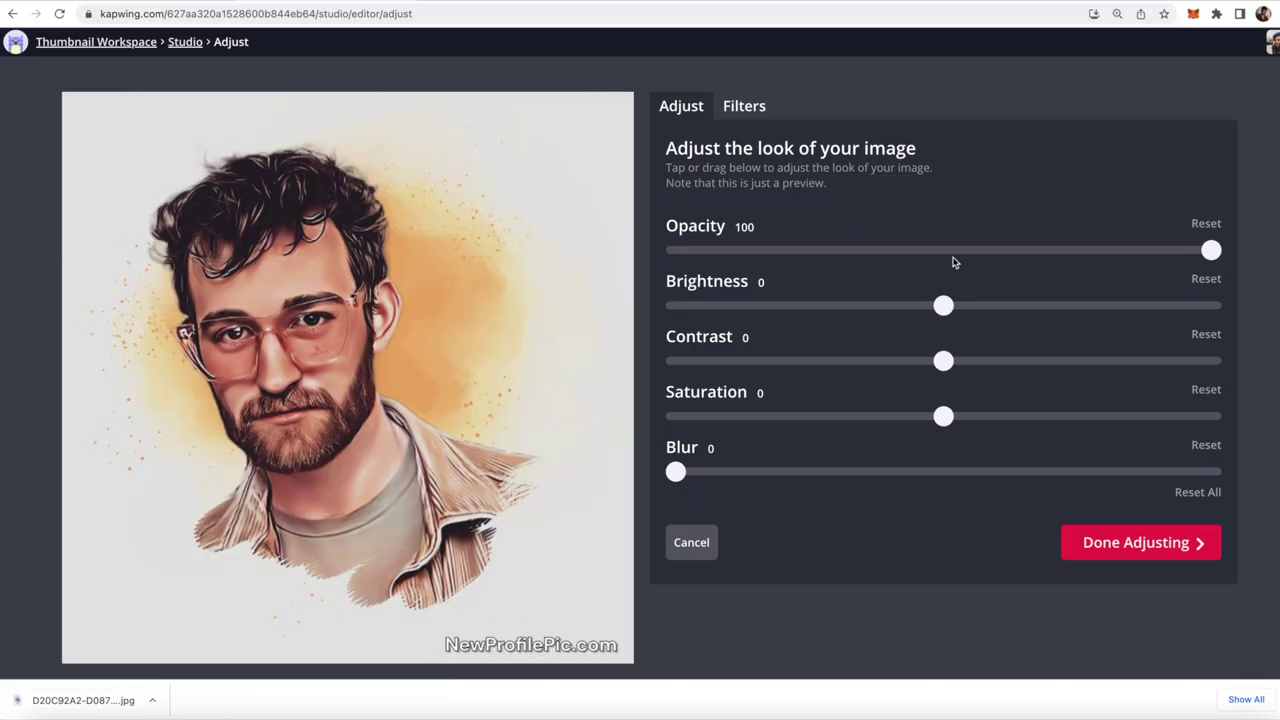
mouse_move(944, 308)
mouse_down()
mouse_move(1014, 310)
mouse_move(942, 314)
mouse_up()
mouse_move(944, 366)
mouse_down()
mouse_move(1023, 363)
mouse_move(943, 362)
mouse_up()
mouse_move(943, 416)
mouse_down()
mouse_move(1037, 420)
mouse_move(885, 421)
mouse_move(946, 418)
mouse_up()
Preview preset filters like Yosemite, Xanadu, Moose and Maxwell, then apply Grayscale
click(751, 113)
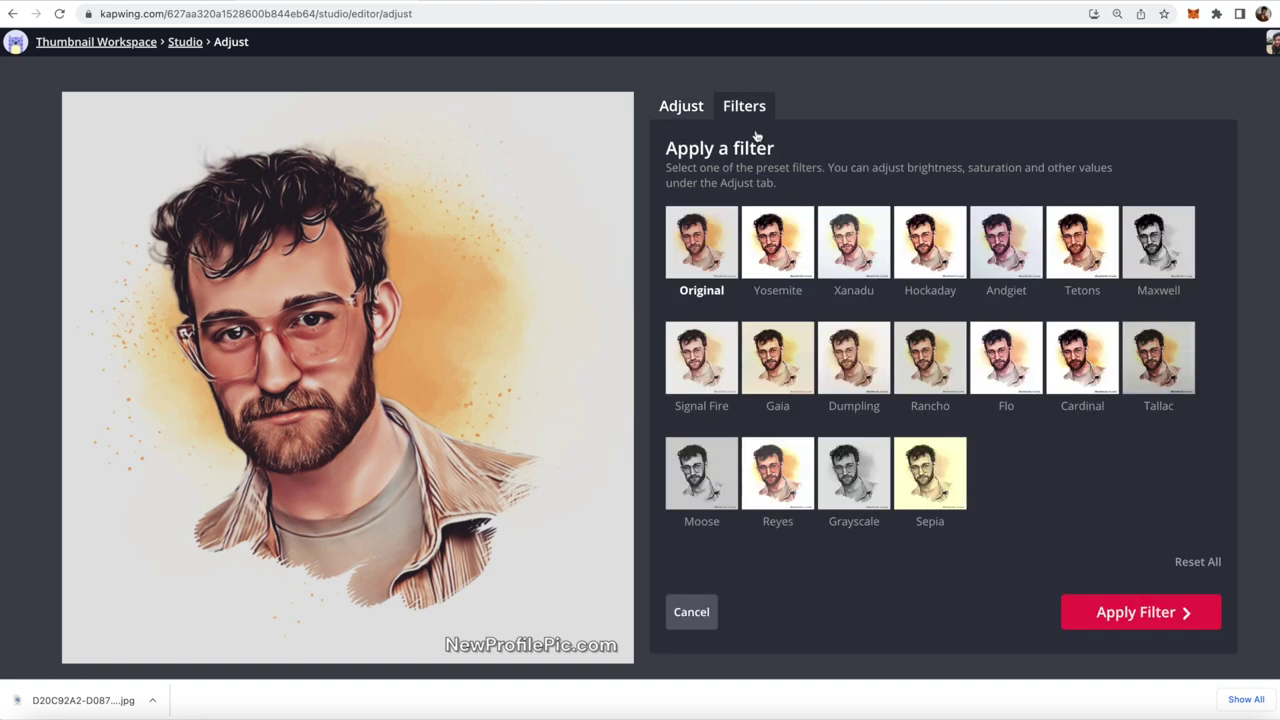
click(790, 240)
click(855, 245)
click(925, 257)
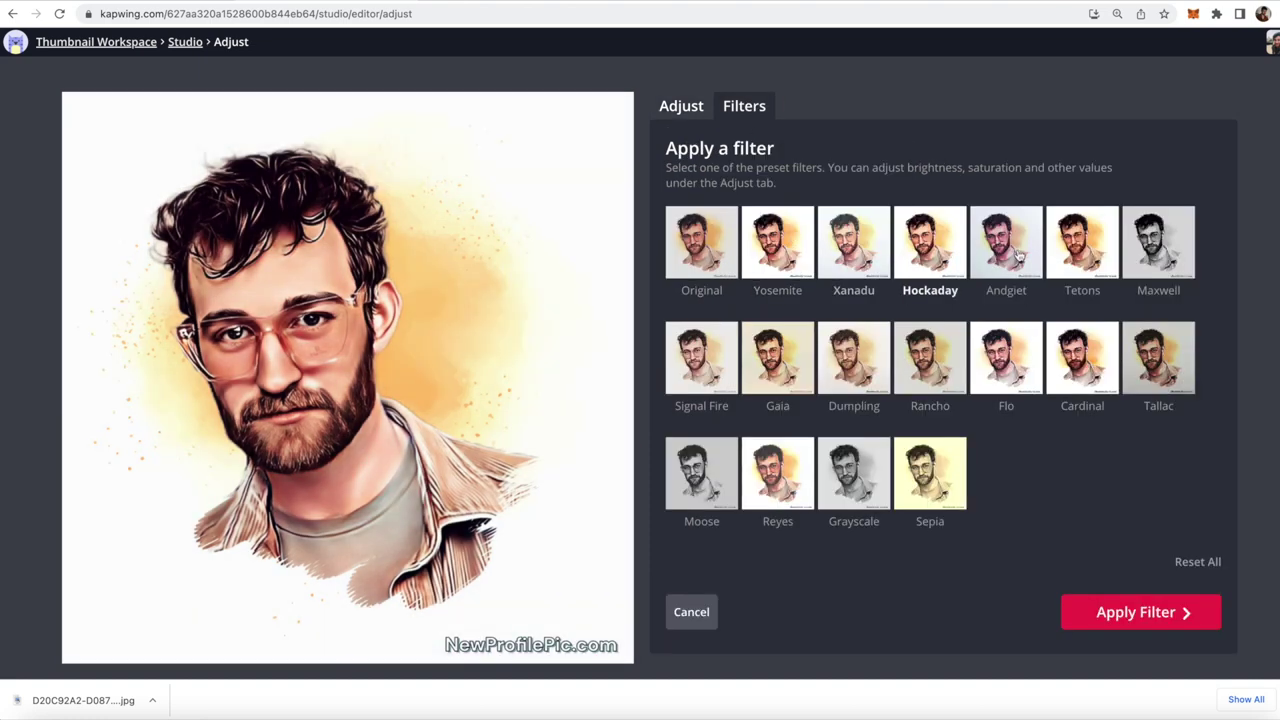
click(1006, 255)
click(1005, 358)
click(836, 470)
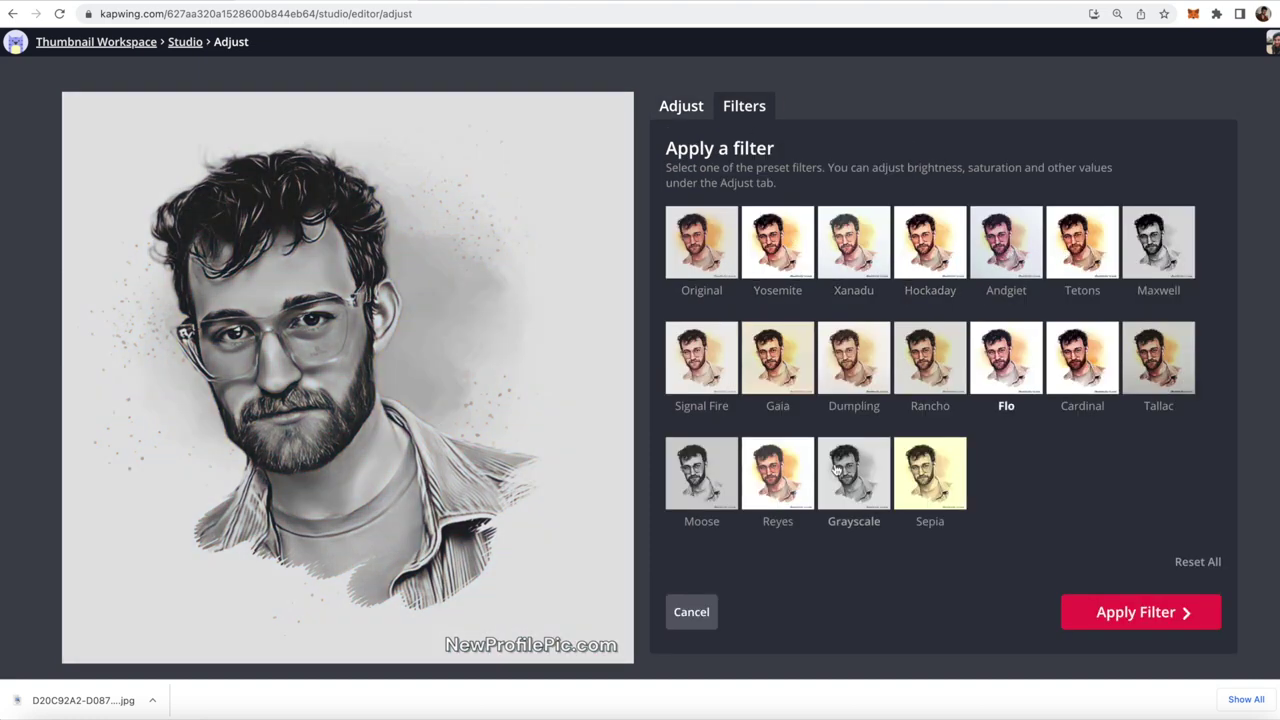
click(712, 481)
click(852, 481)
click(1162, 272)
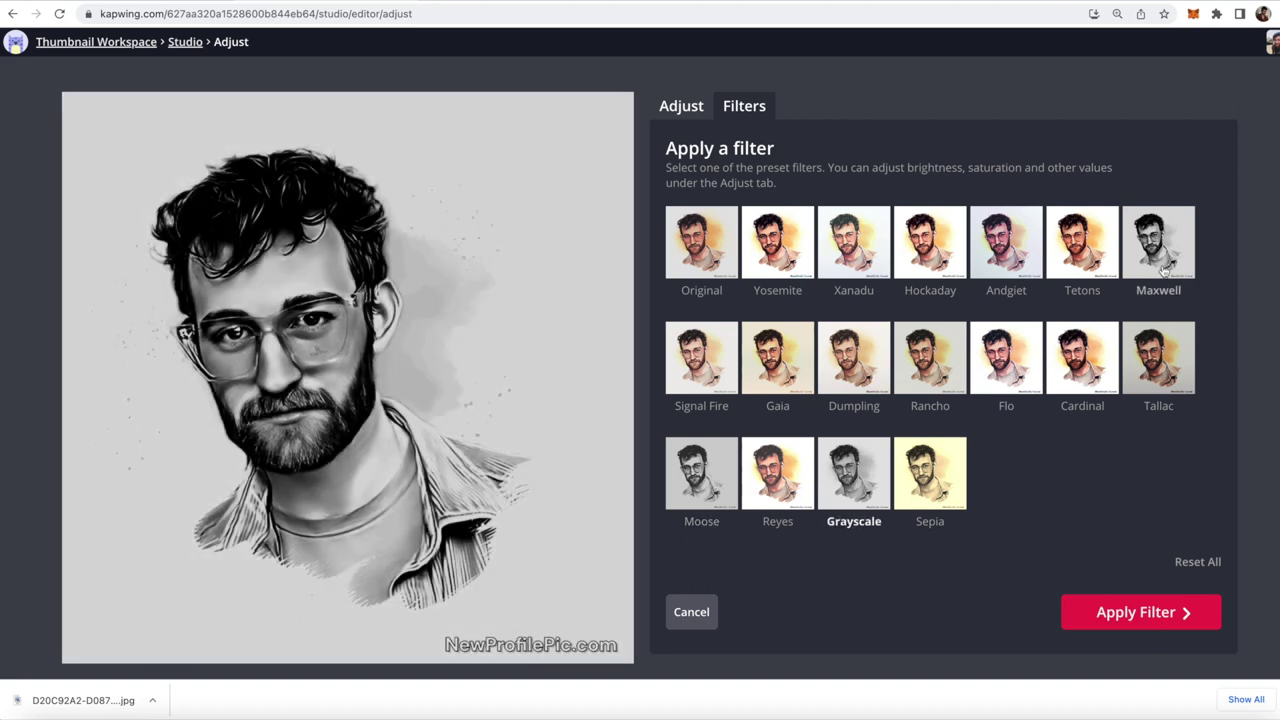
click(828, 459)
click(1140, 612)
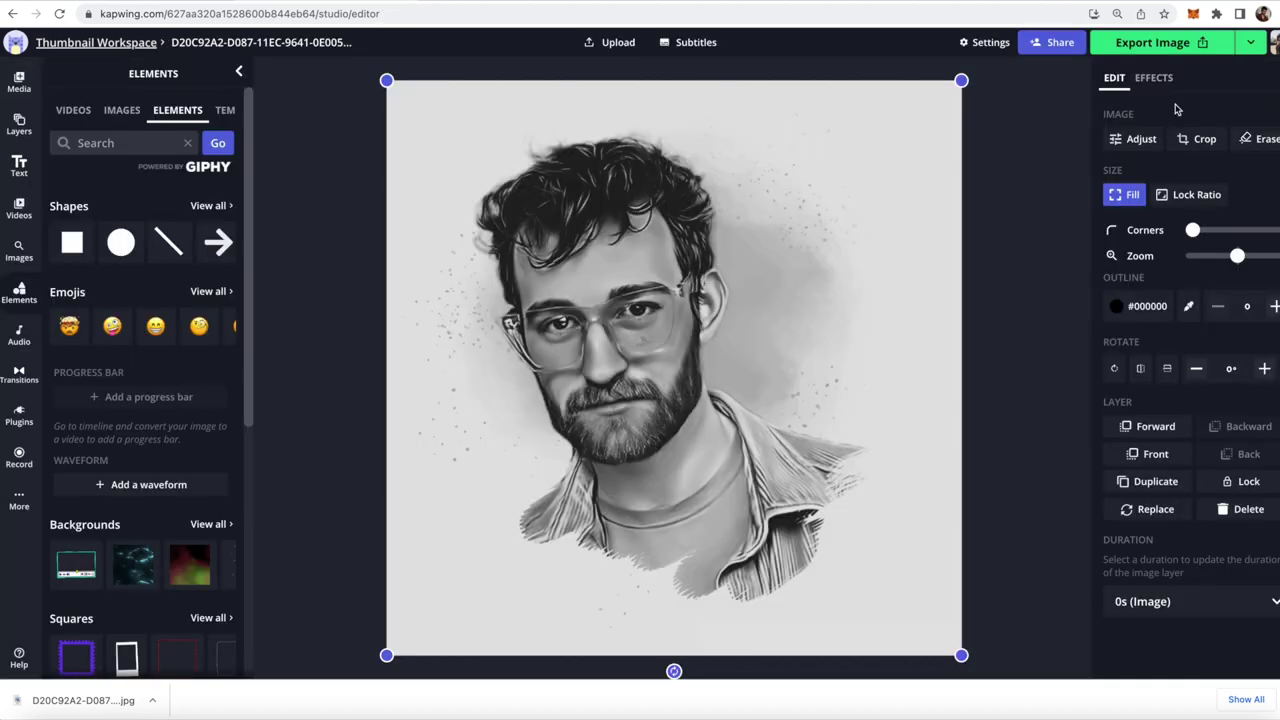
Deselect the image, export the project and download the black-and-white portrait JPEG
click(1068, 180)
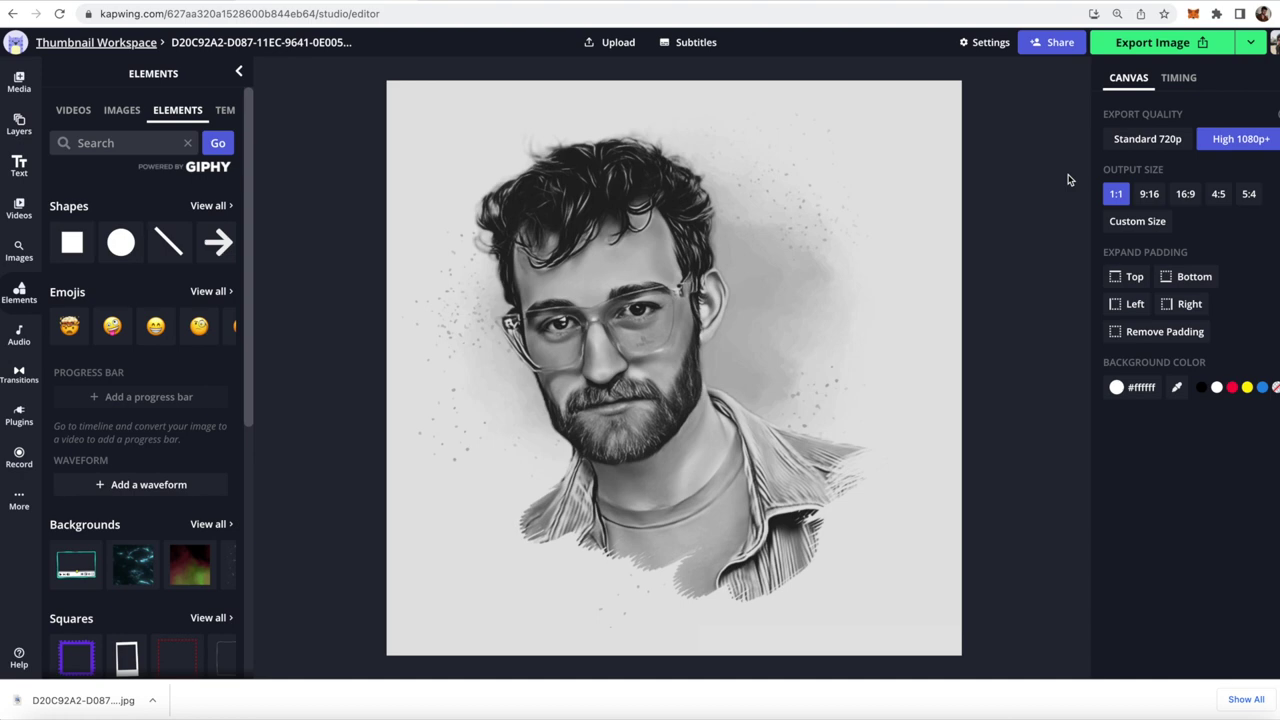
click(1160, 44)
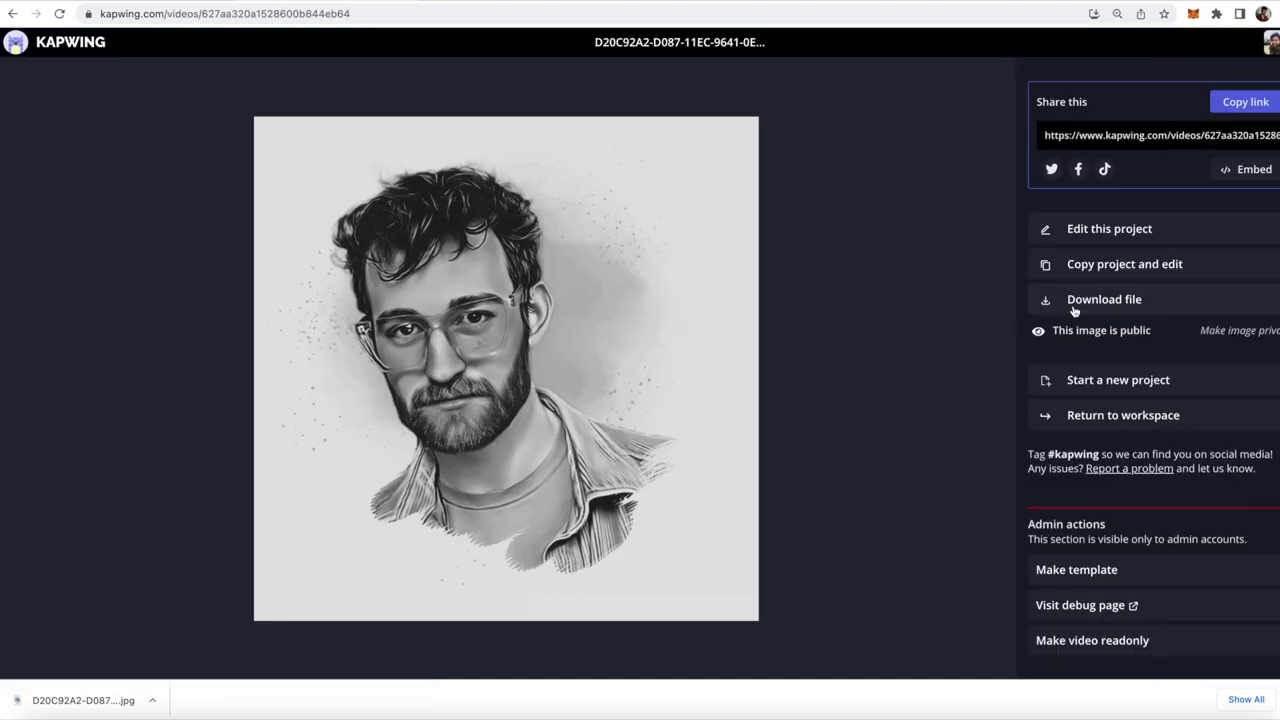
click(1073, 309)
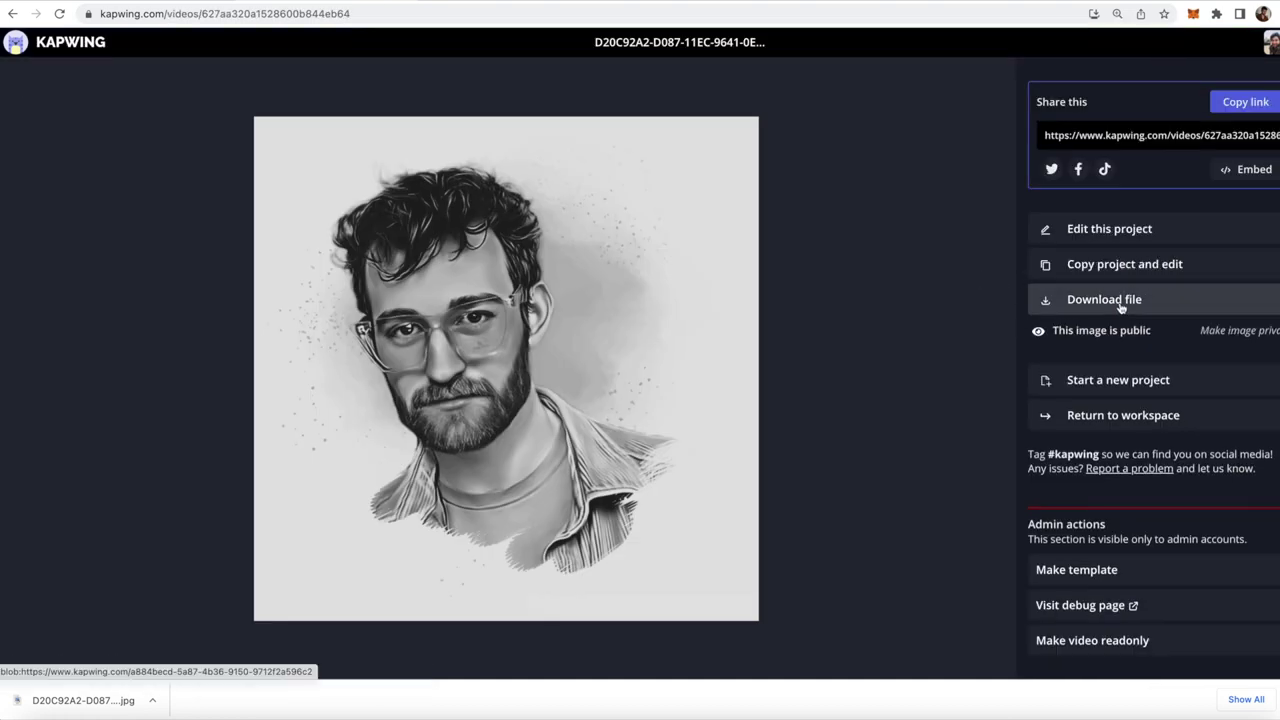